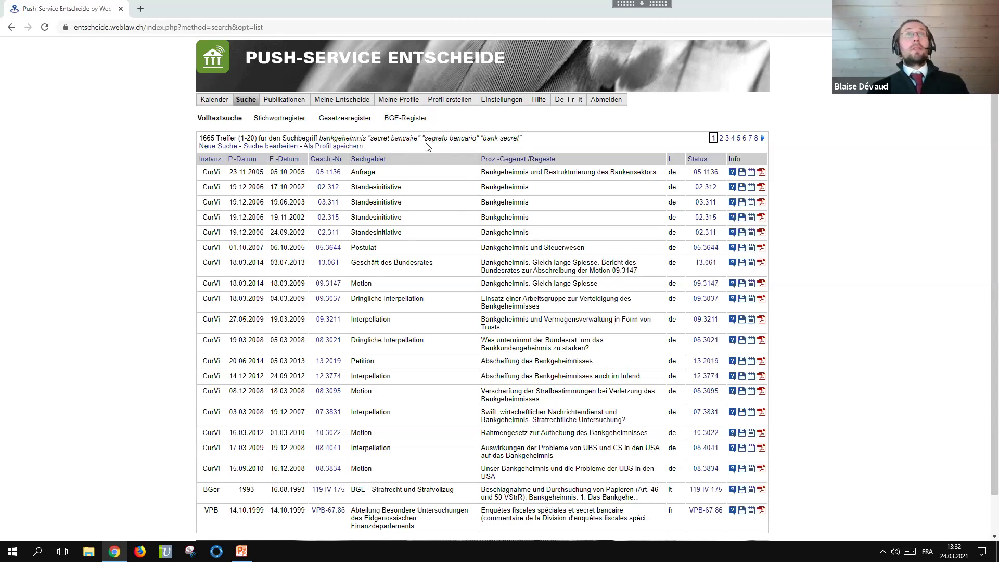
Clear the previous search and open the calendar's publication list for 23 March 2021
{"action": "left_click", "coordinate": [213, 147]}
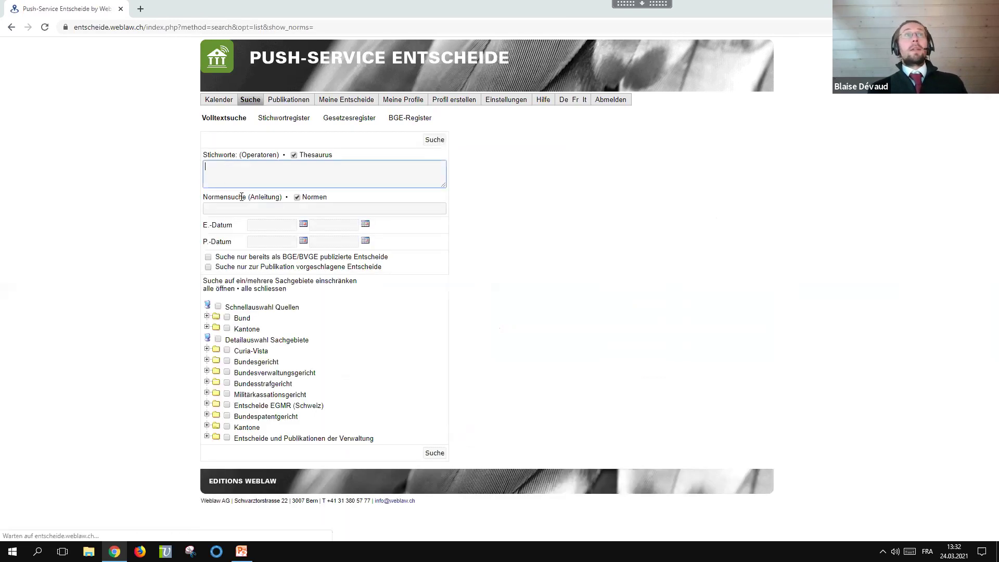
{"action": "left_click", "coordinate": [294, 155]}
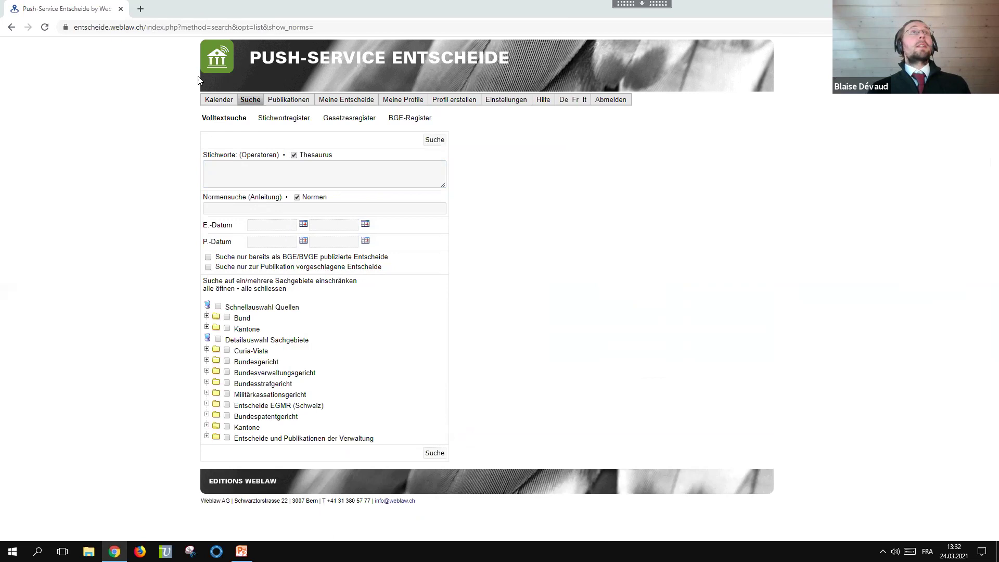
{"action": "left_click", "coordinate": [216, 104]}
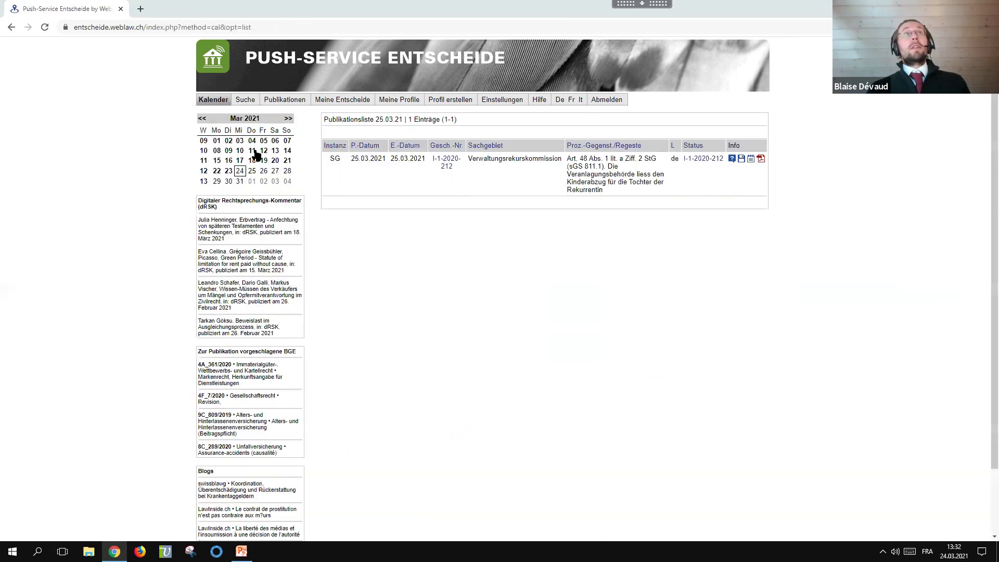
{"action": "left_click", "coordinate": [234, 172]}
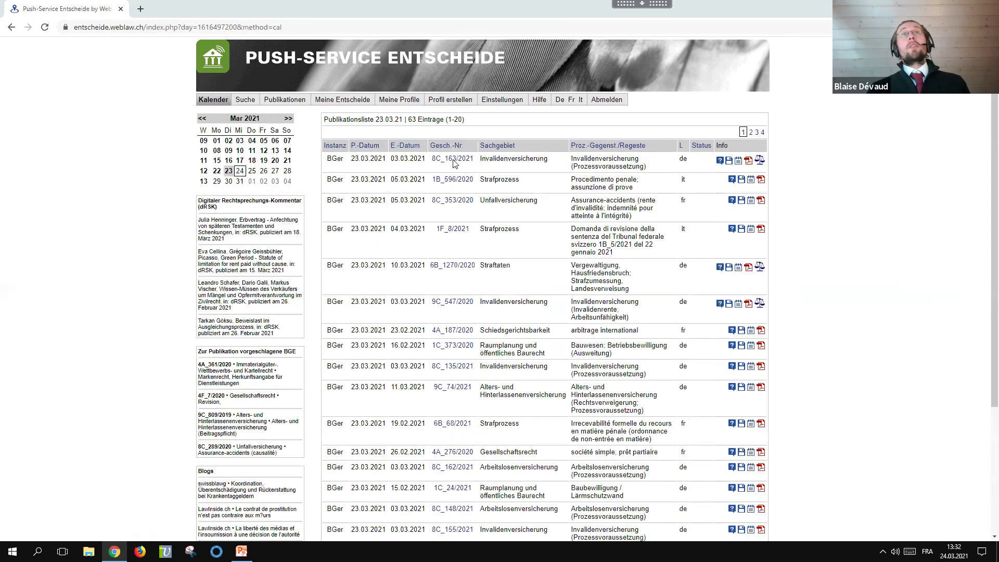
Check the register information of decision 8C_163/2021, read the decision with its related registers, and close it
{"action": "mouse_move", "coordinate": [719, 162]}
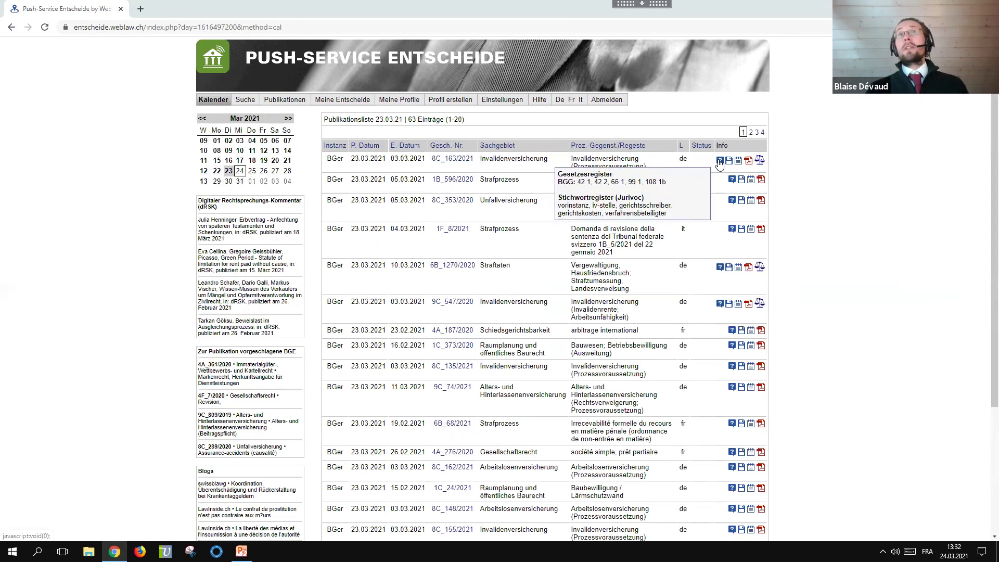
{"action": "left_click", "coordinate": [450, 158]}
{"action": "scroll", "coordinate": [524, 378], "scroll_direction": "down", "scroll_amount": 6}
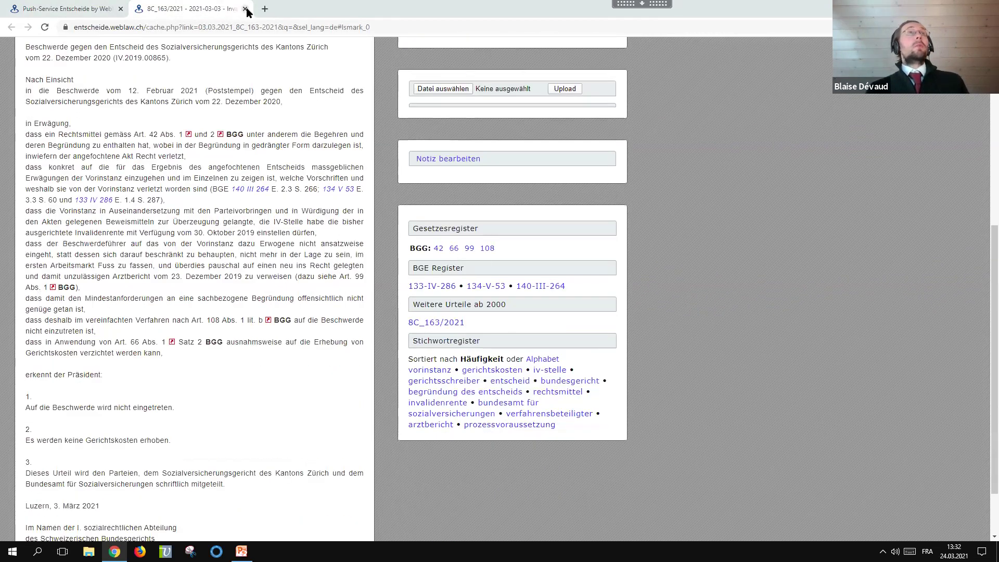
{"action": "left_click", "coordinate": [246, 9]}
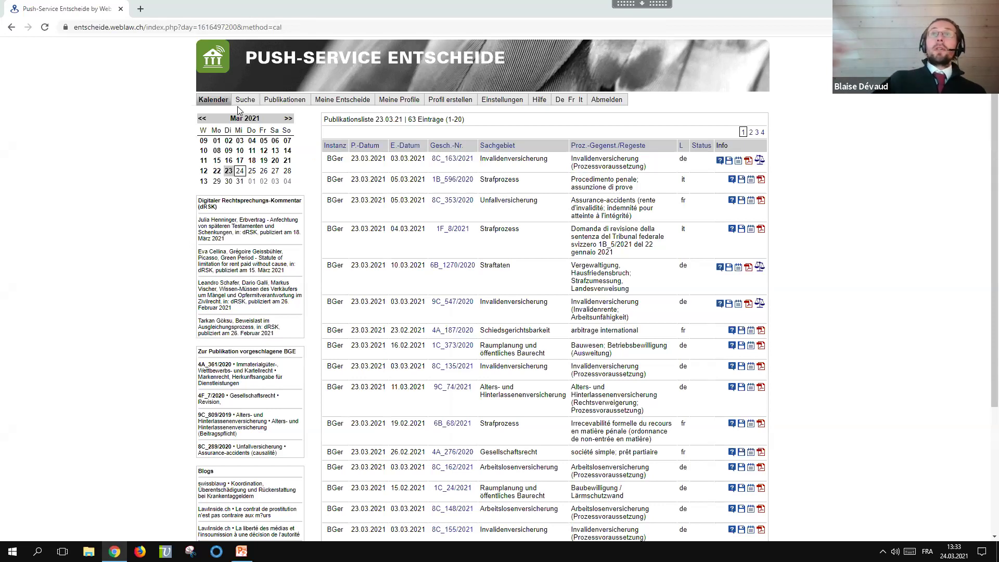
Run a norm search for "dsg" narrowed to Art. 2 Abs. 1 lit. a (private Personen)
{"action": "left_click", "coordinate": [243, 100]}
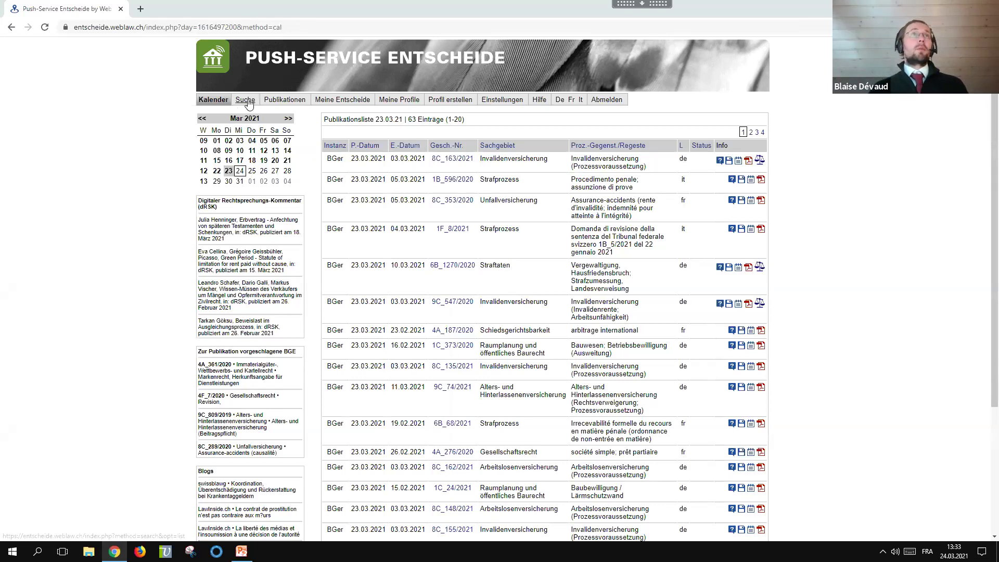
{"action": "left_click", "coordinate": [277, 209]}
{"action": "type", "text": "dsg"}
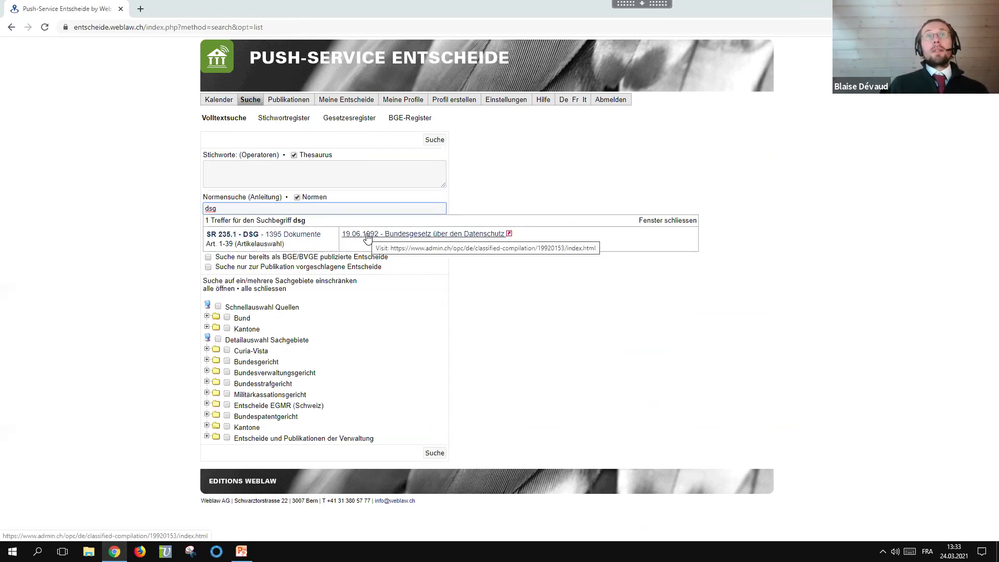
{"action": "left_click", "coordinate": [239, 246]}
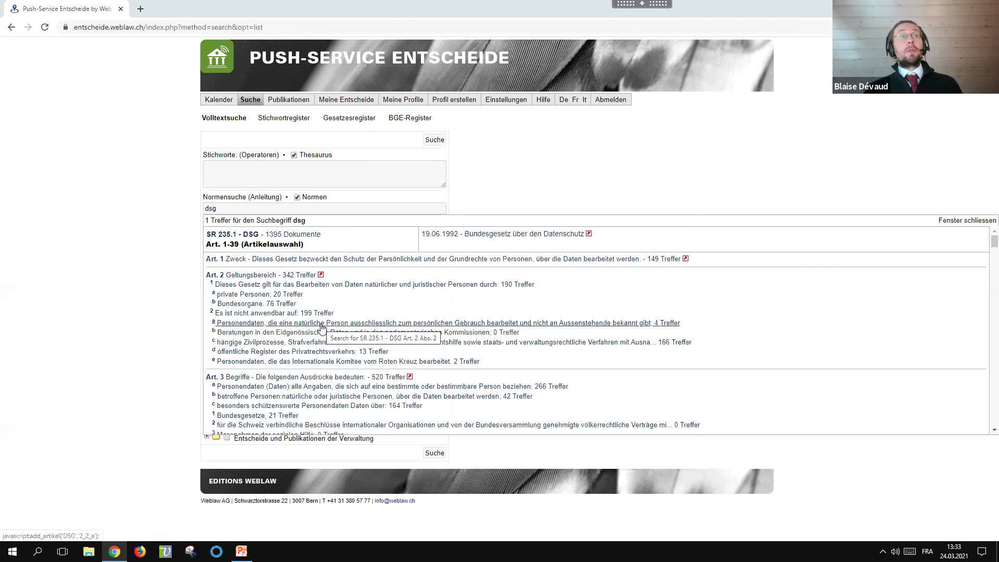
{"action": "left_click", "coordinate": [259, 298]}
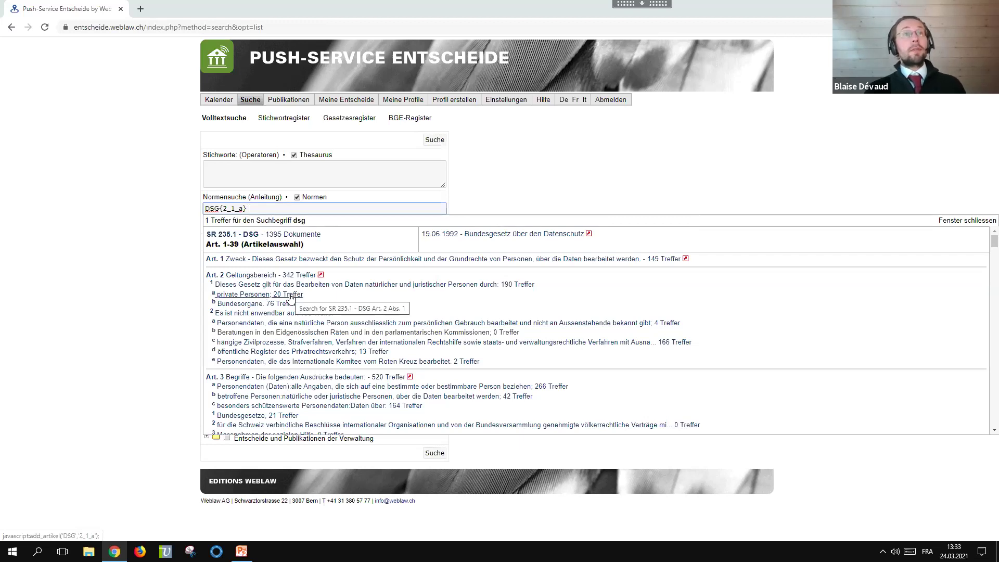
{"action": "left_click", "coordinate": [960, 227]}
{"action": "left_click", "coordinate": [439, 142]}
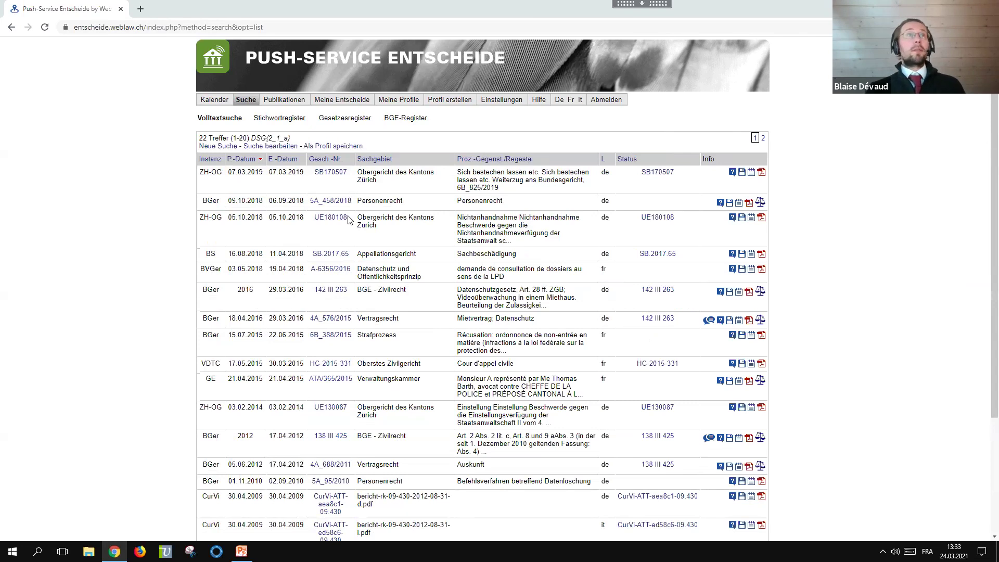
List the decisions on DSG Art. 2 Abs. 1 lit. a through the Gesetzesregister, under Privatrecht and Datenschutz
{"action": "left_click", "coordinate": [219, 146]}
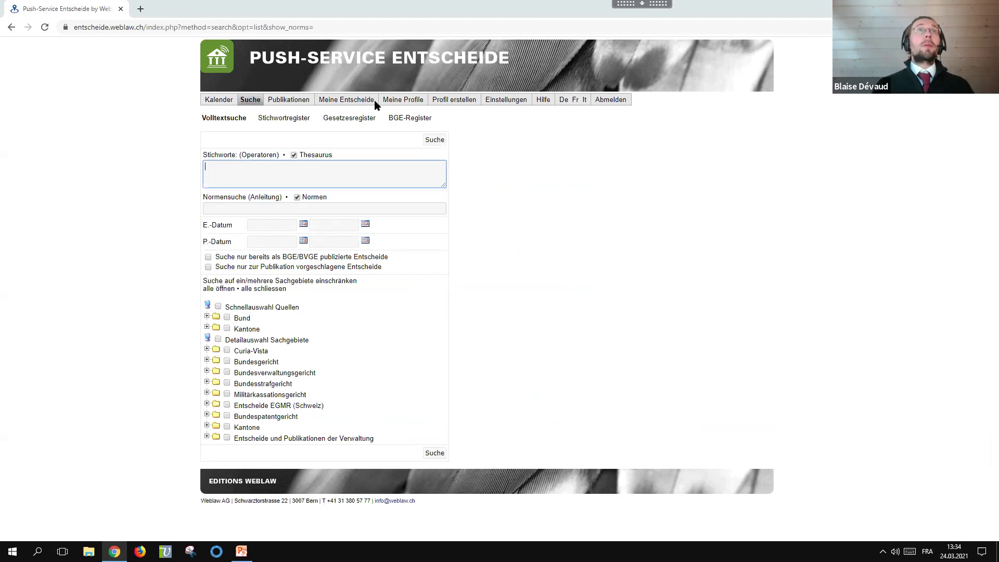
{"action": "left_click", "coordinate": [352, 119]}
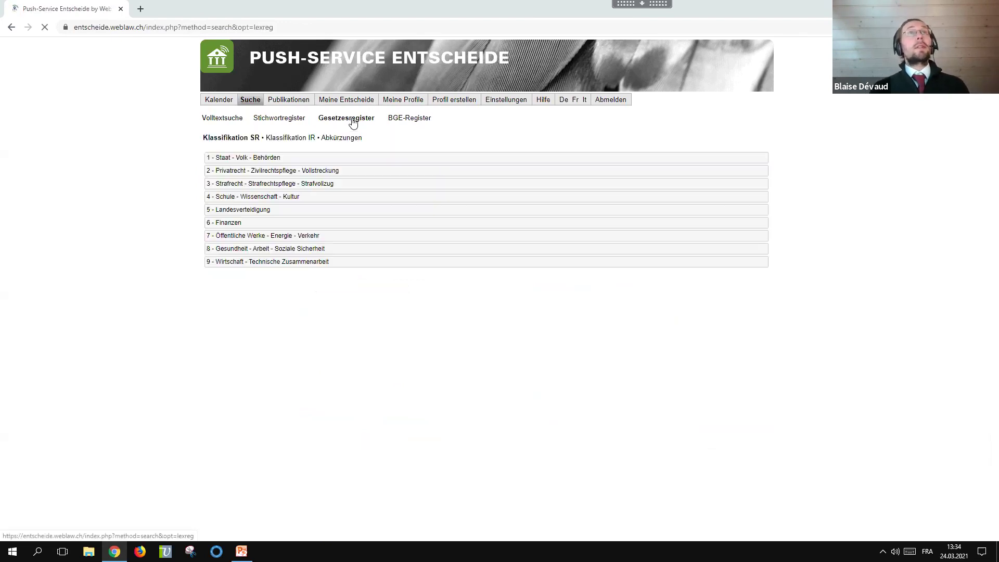
{"action": "left_click", "coordinate": [218, 173]}
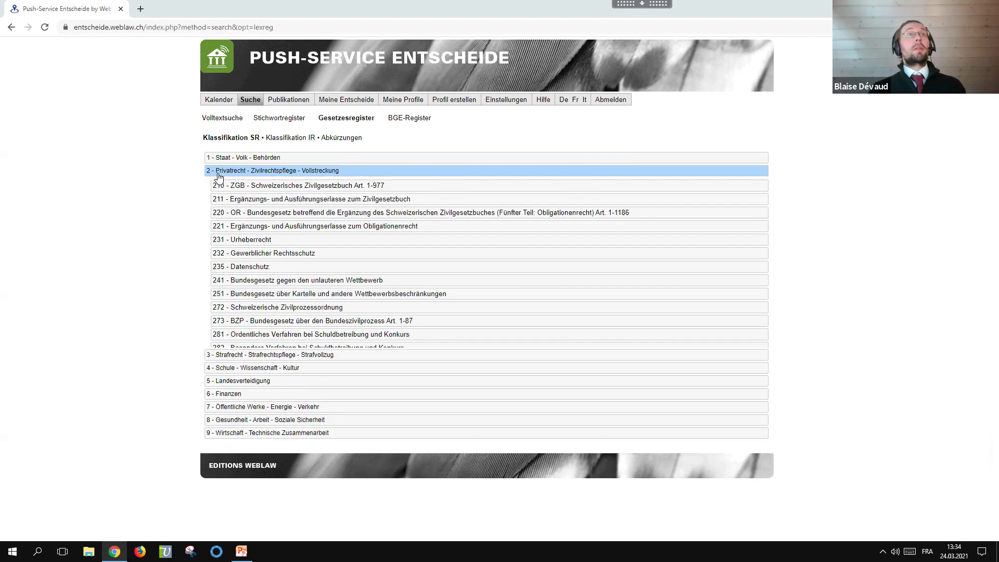
{"action": "left_click", "coordinate": [255, 266]}
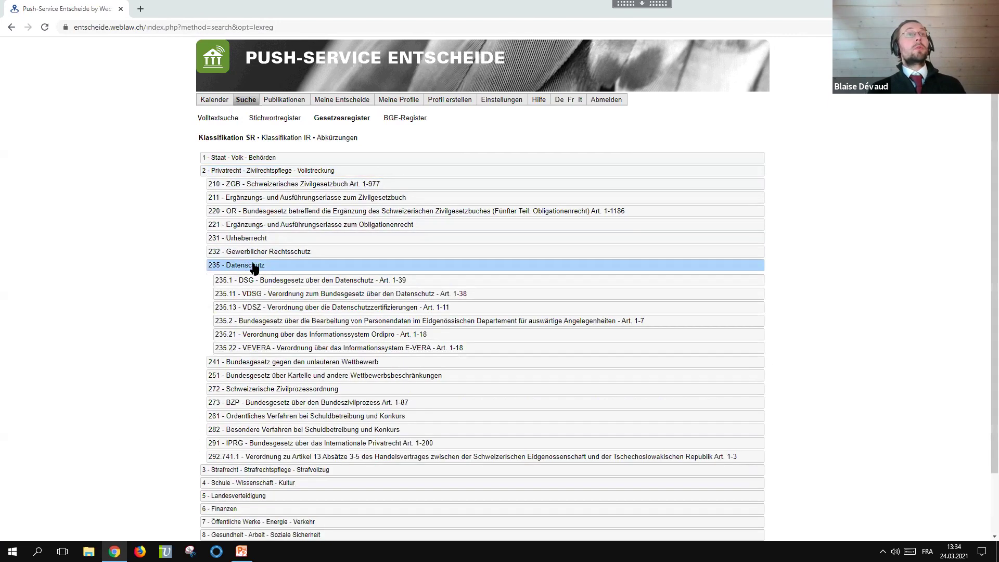
{"action": "left_click", "coordinate": [252, 281]}
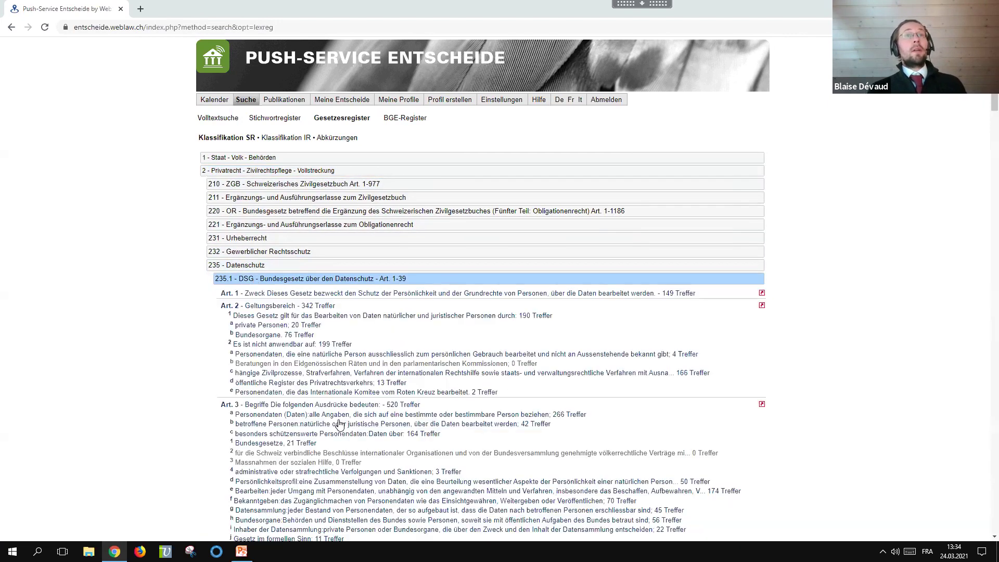
{"action": "scroll", "coordinate": [339, 424], "scroll_direction": "down", "scroll_amount": 1}
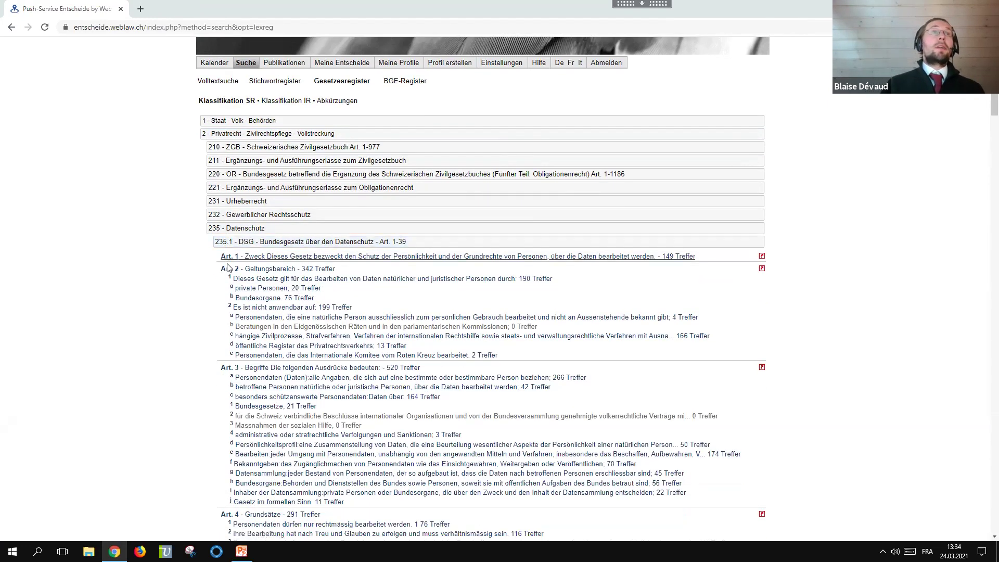
{"action": "left_click", "coordinate": [247, 289]}
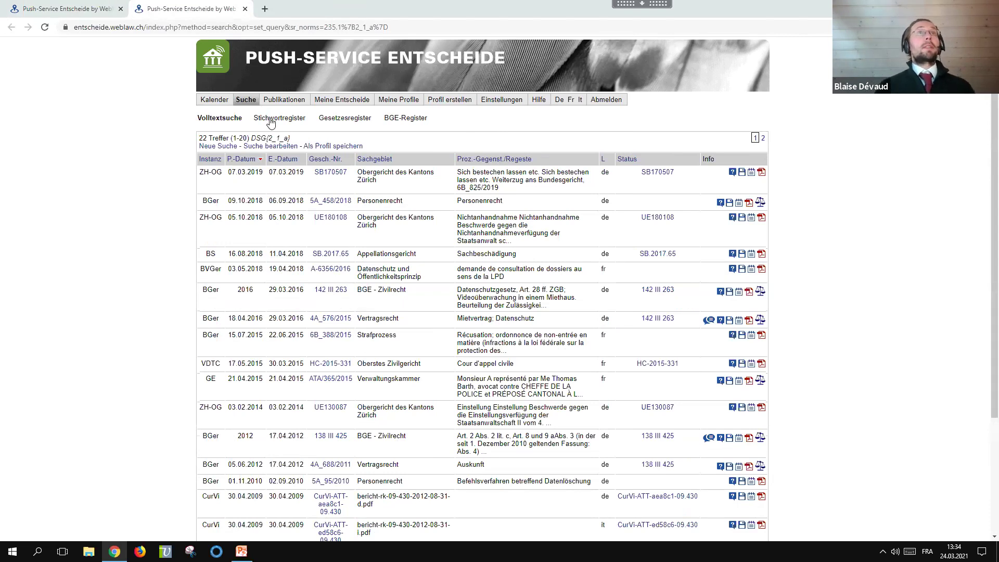
Return to the full-text search form and expand Bundesverwaltungsgericht down to its Entscheidsammlungen der Vorgängerorganisationen bis 2006
{"action": "left_click", "coordinate": [224, 120]}
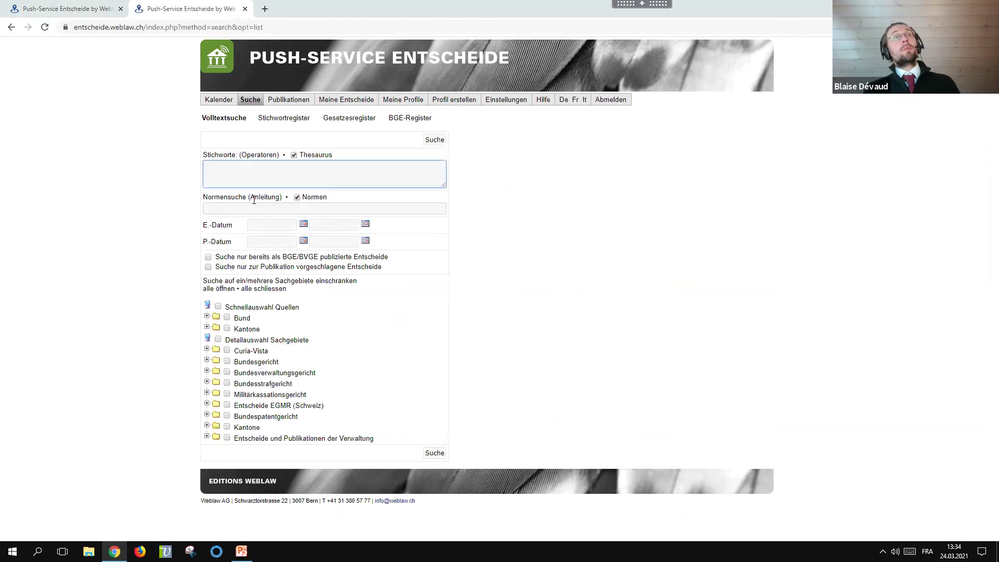
{"action": "mouse_move", "coordinate": [257, 199]}
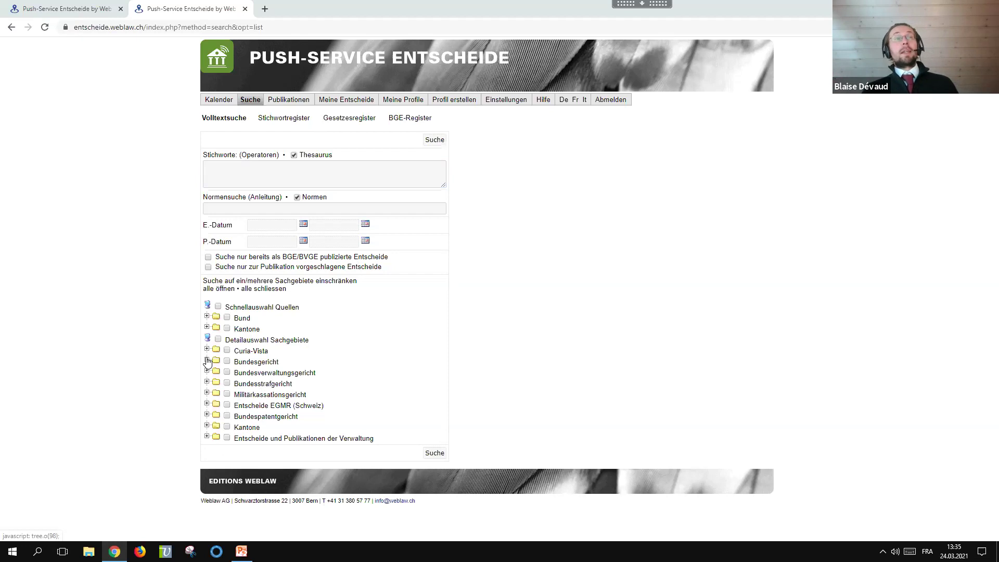
{"action": "left_click", "coordinate": [207, 360]}
{"action": "left_click", "coordinate": [207, 360]}
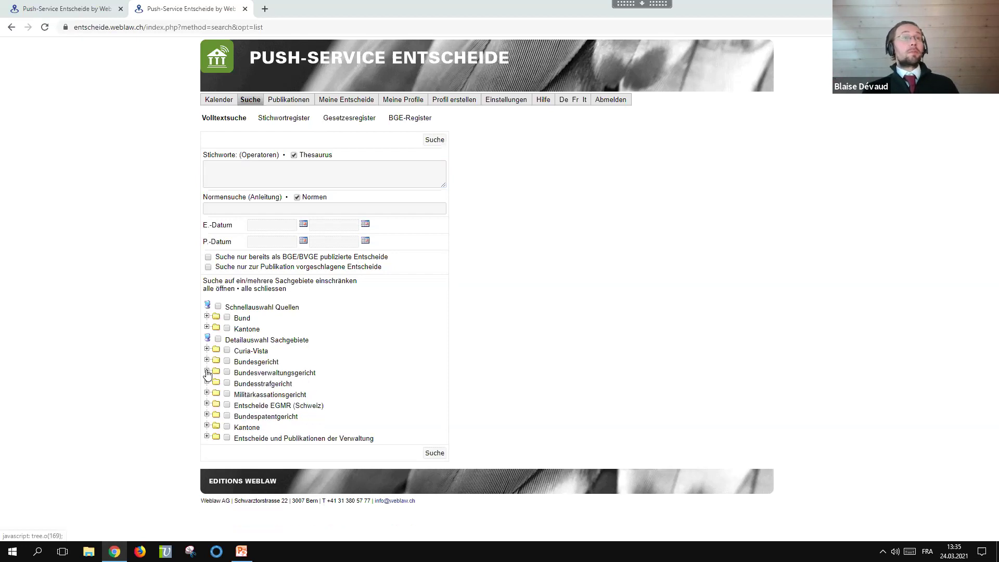
{"action": "left_click", "coordinate": [207, 372]}
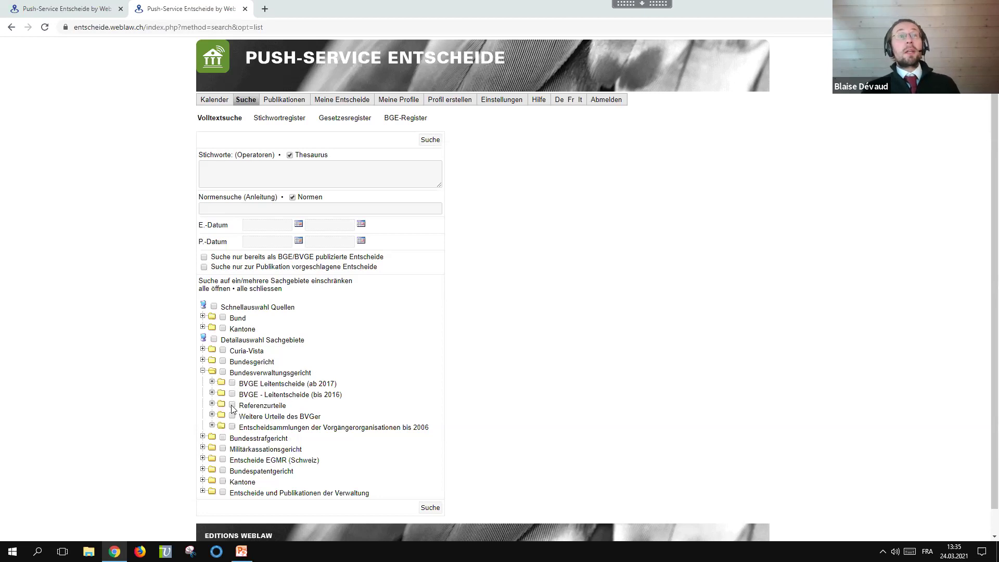
{"action": "left_click", "coordinate": [212, 426]}
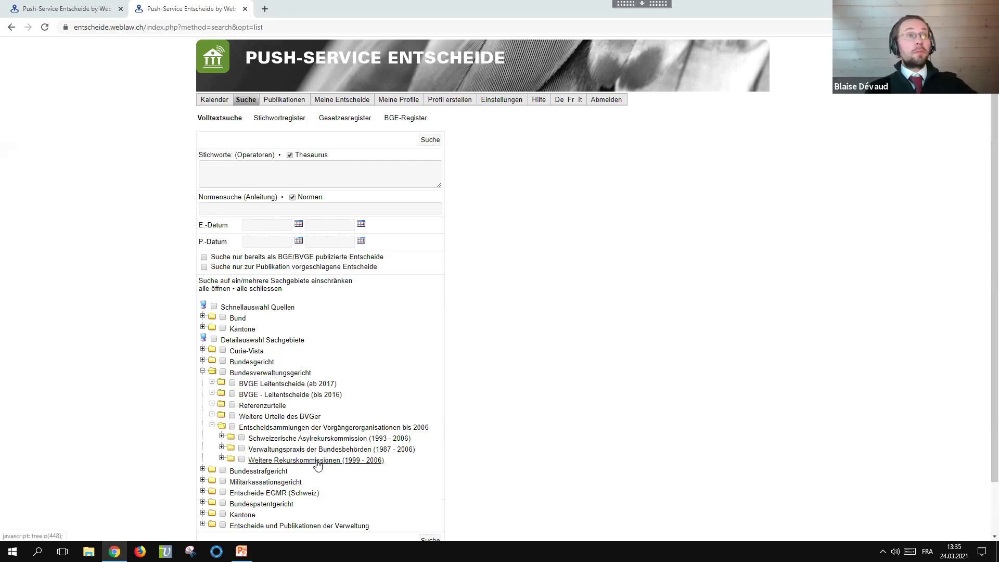
Check the subcategories of Bundesstrafgericht and Bundespatentgericht, collapsing each again
{"action": "scroll", "coordinate": [318, 464], "scroll_direction": "down", "scroll_amount": 1}
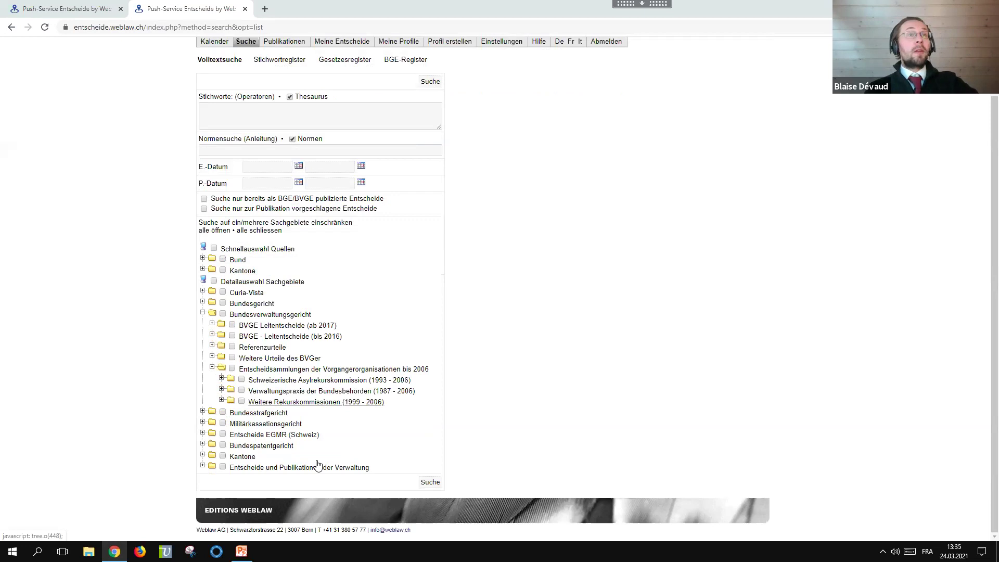
{"action": "left_click", "coordinate": [203, 412]}
{"action": "left_click", "coordinate": [203, 412]}
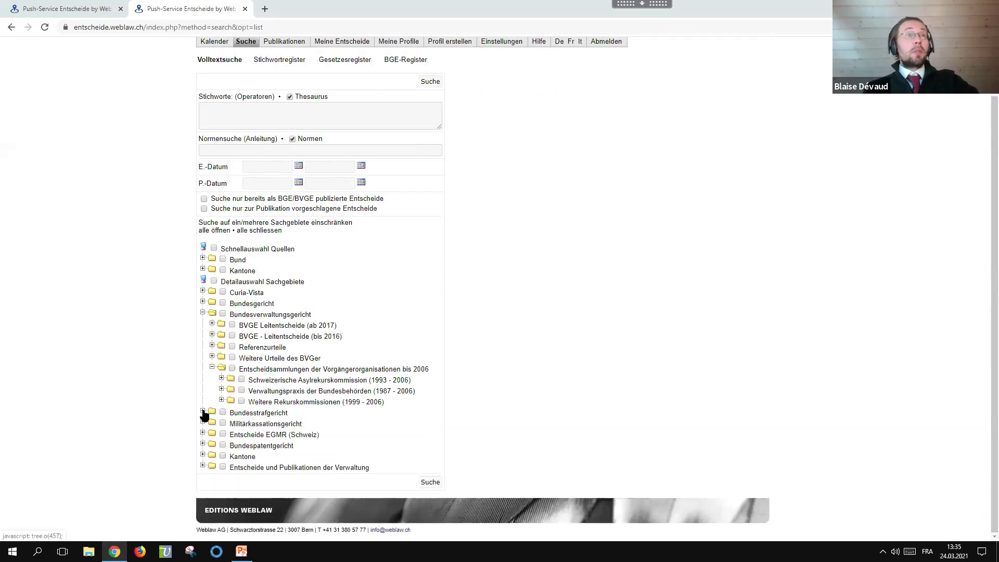
{"action": "left_click", "coordinate": [204, 444]}
{"action": "left_click", "coordinate": [204, 444]}
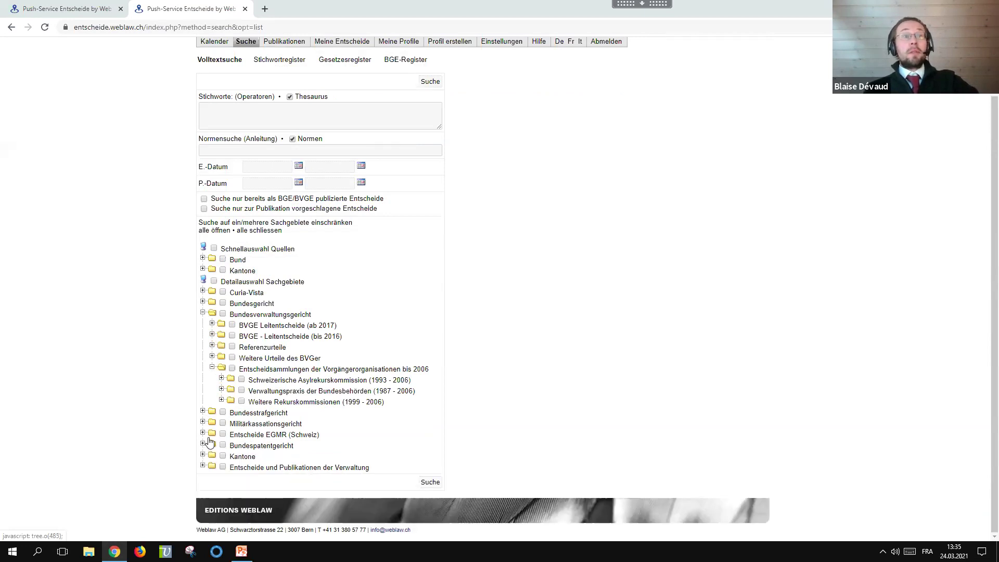
Examine the subcategories of Militärkassationsgericht, Entscheide EGMR (Schweiz) and Entscheide und Publikationen der Verwaltung, collapsing each again
{"action": "left_click", "coordinate": [203, 423]}
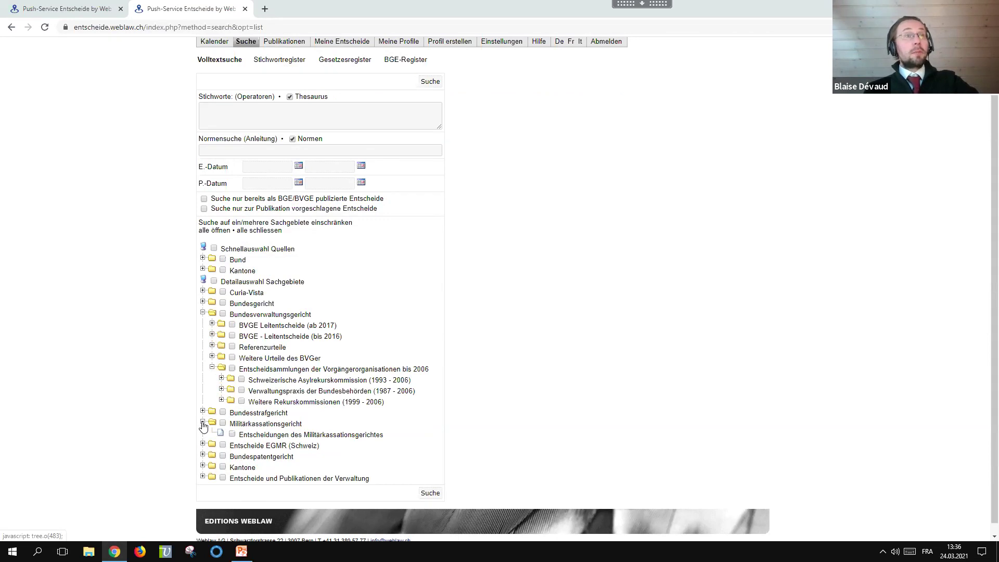
{"action": "left_click", "coordinate": [203, 424]}
{"action": "left_click", "coordinate": [203, 435]}
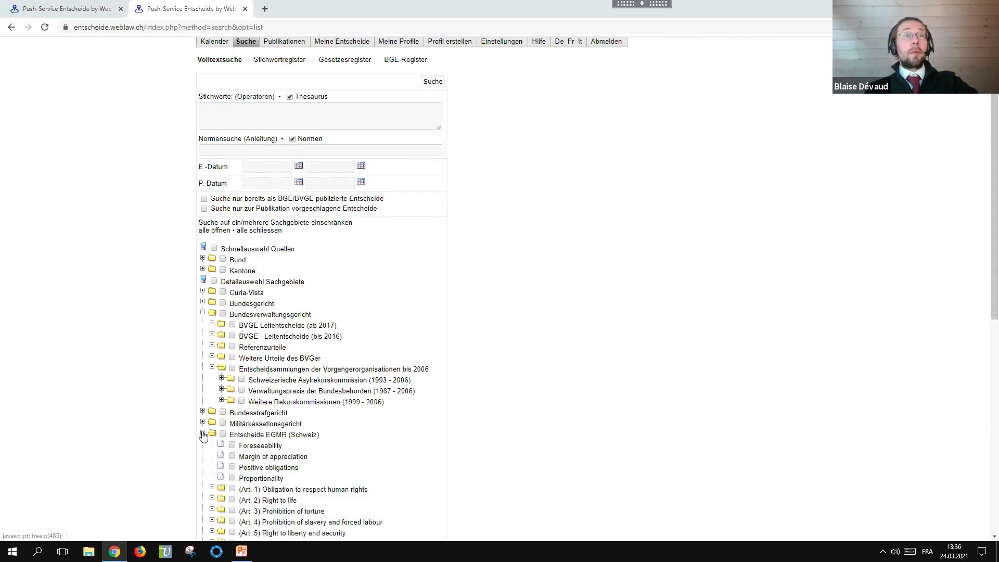
{"action": "left_click", "coordinate": [203, 435]}
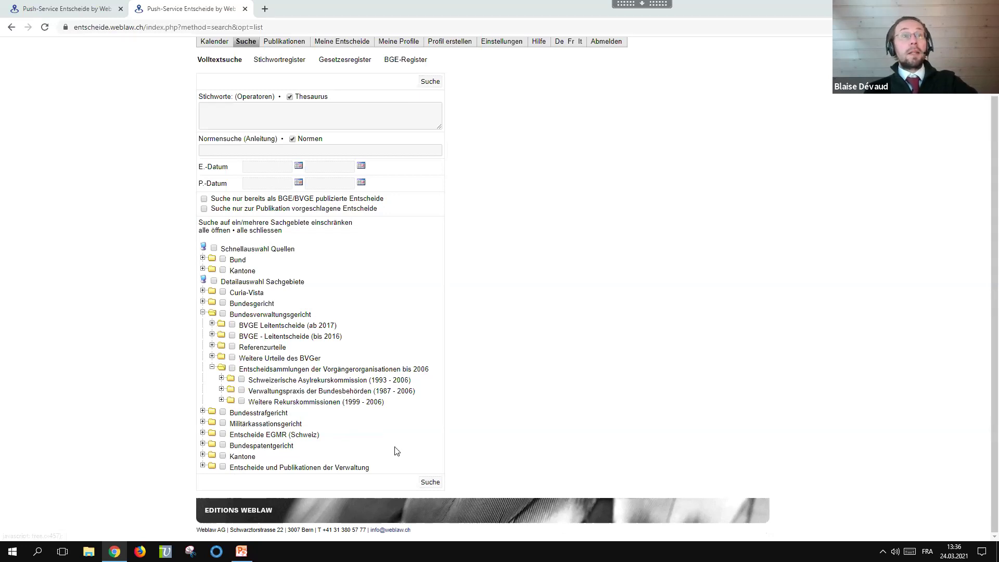
{"action": "left_click", "coordinate": [203, 466]}
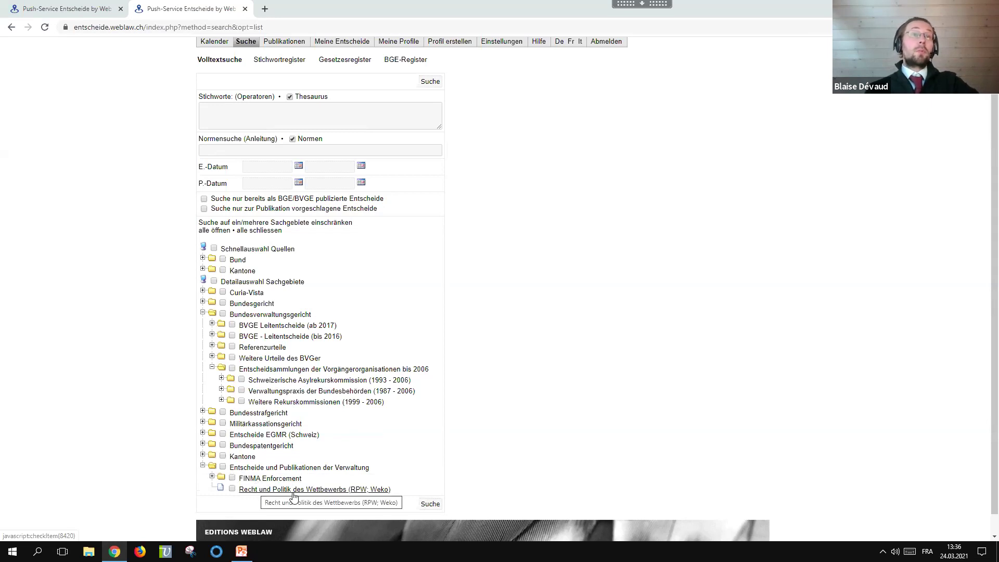
{"action": "left_click", "coordinate": [203, 465]}
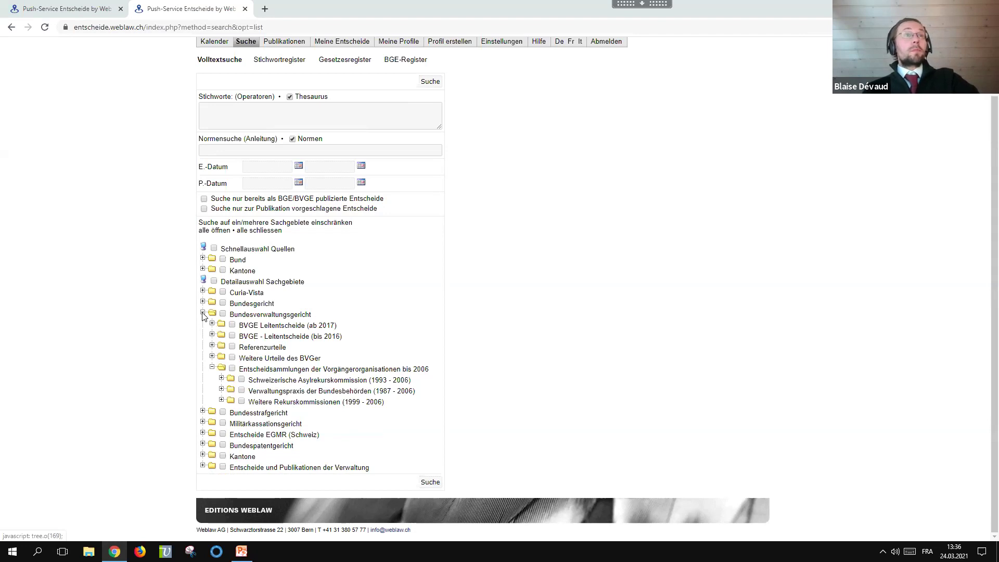
Collapse Bundesverwaltungsgericht and expand Kantone under Detailauswahl Sachgebiete to view the courts and authorities of canton ZH
{"action": "left_click", "coordinate": [203, 313]}
{"action": "left_click", "coordinate": [207, 426]}
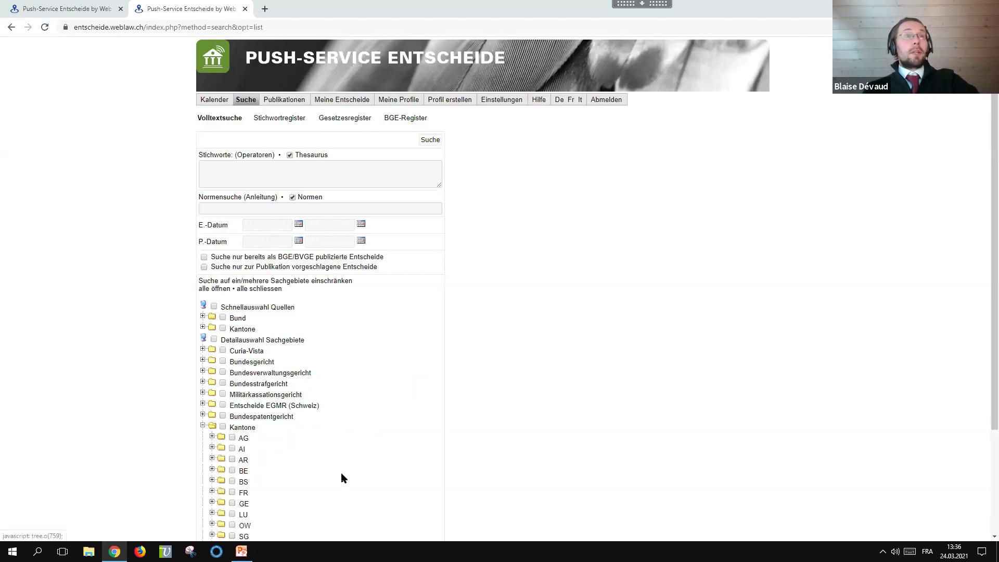
{"action": "scroll", "coordinate": [341, 472], "scroll_direction": "down", "scroll_amount": 1}
{"action": "scroll", "coordinate": [341, 473], "scroll_direction": "down", "scroll_amount": 2}
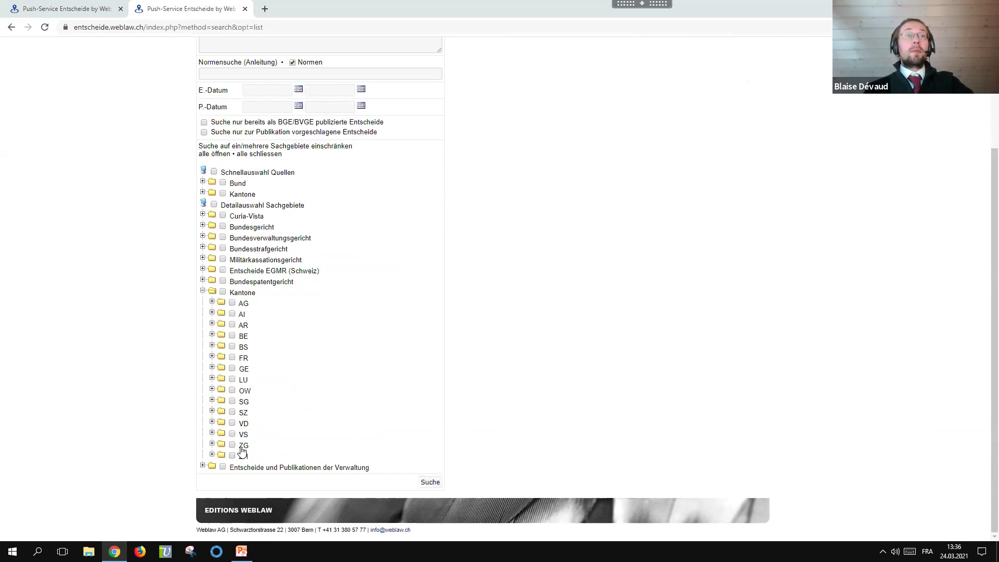
{"action": "left_click", "coordinate": [211, 456]}
{"action": "scroll", "coordinate": [376, 411], "scroll_direction": "down", "scroll_amount": 2}
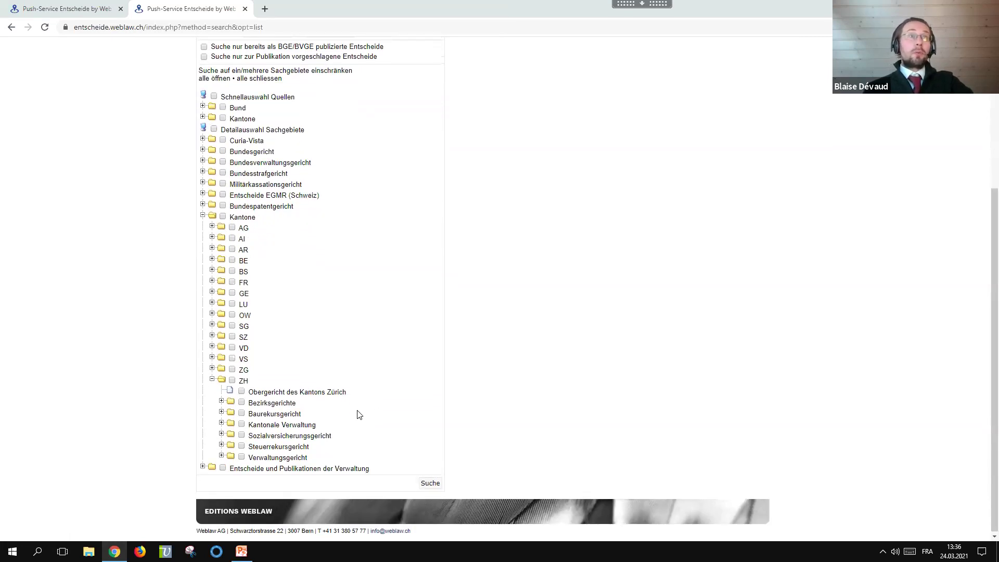
Collapse canton ZH, check the courts listed under canton VD, and collapse the whole Kantone branch
{"action": "left_click", "coordinate": [211, 383]}
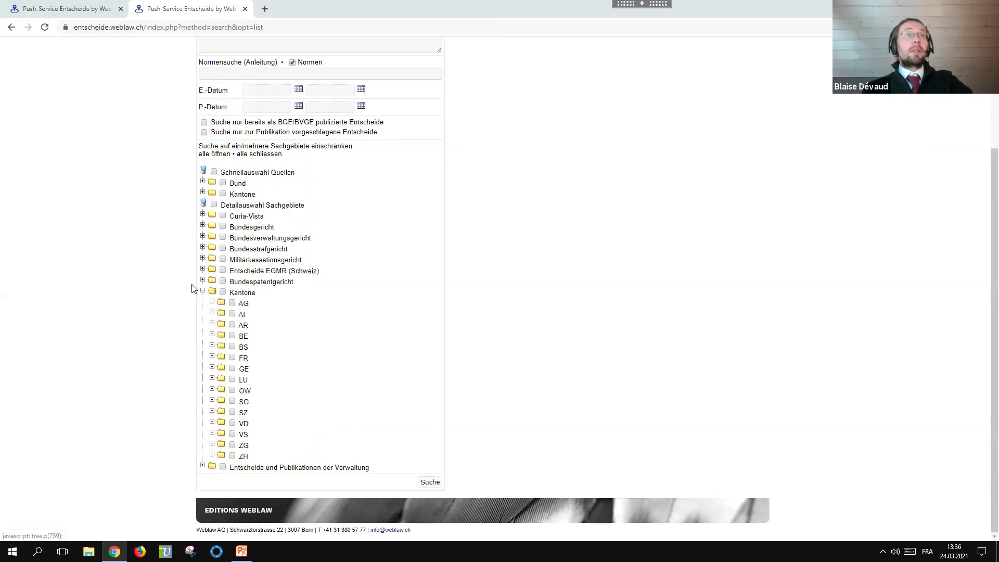
{"action": "left_click", "coordinate": [212, 423]}
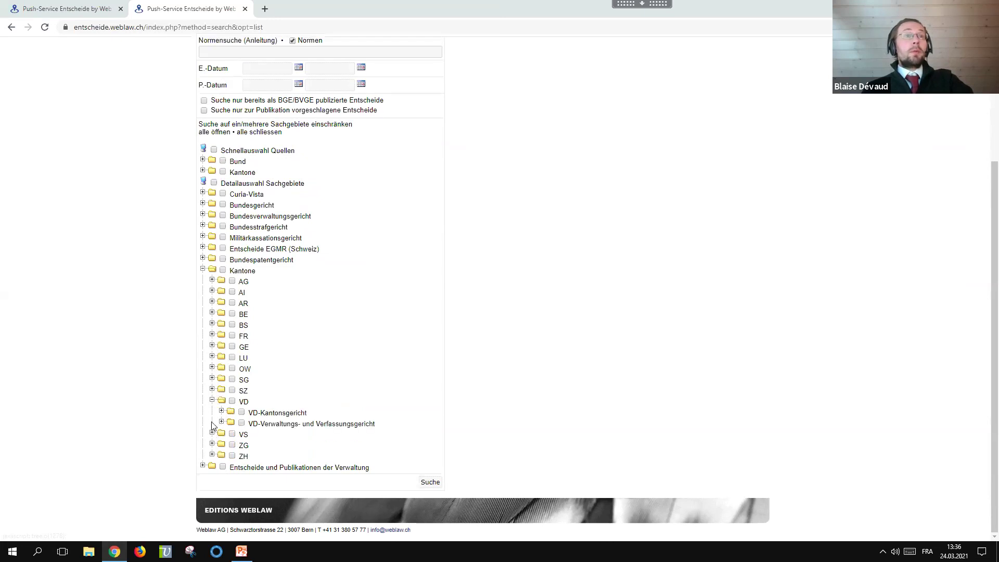
{"action": "left_click", "coordinate": [212, 400]}
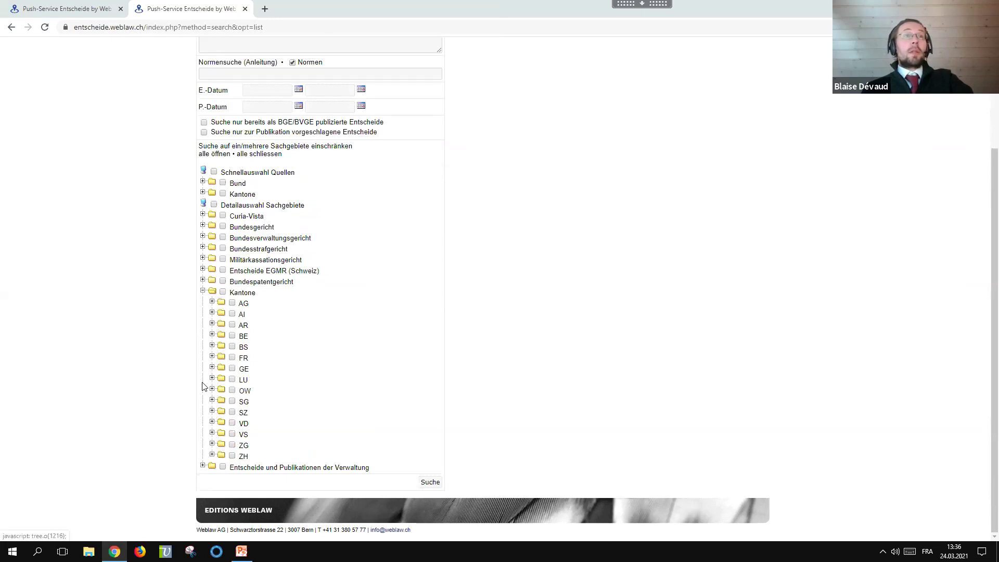
{"action": "left_click", "coordinate": [203, 291]}
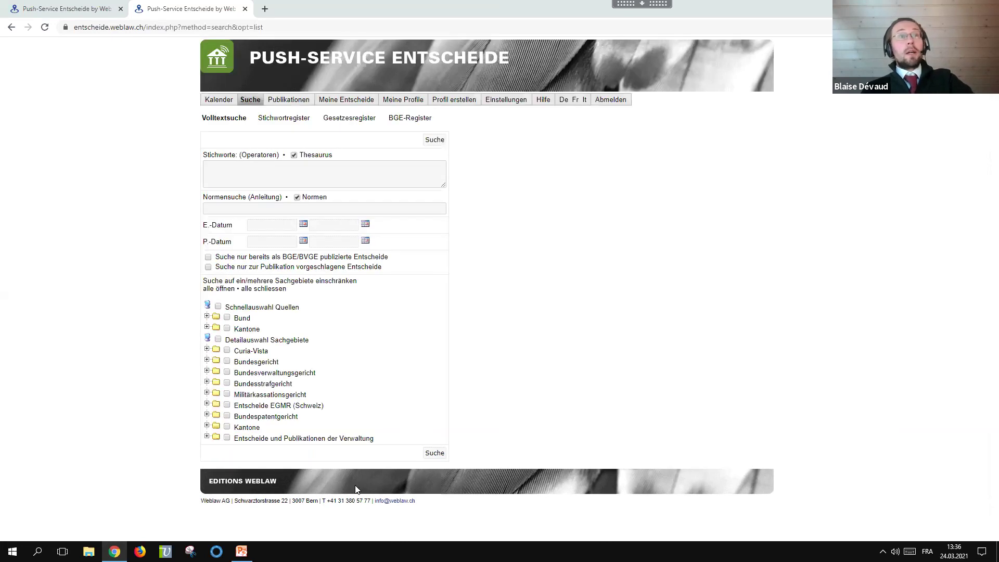
Search for Curia-Vista entries restricted to the Geschäftstyp Geschäft des Bundesrates
{"action": "left_click", "coordinate": [207, 349]}
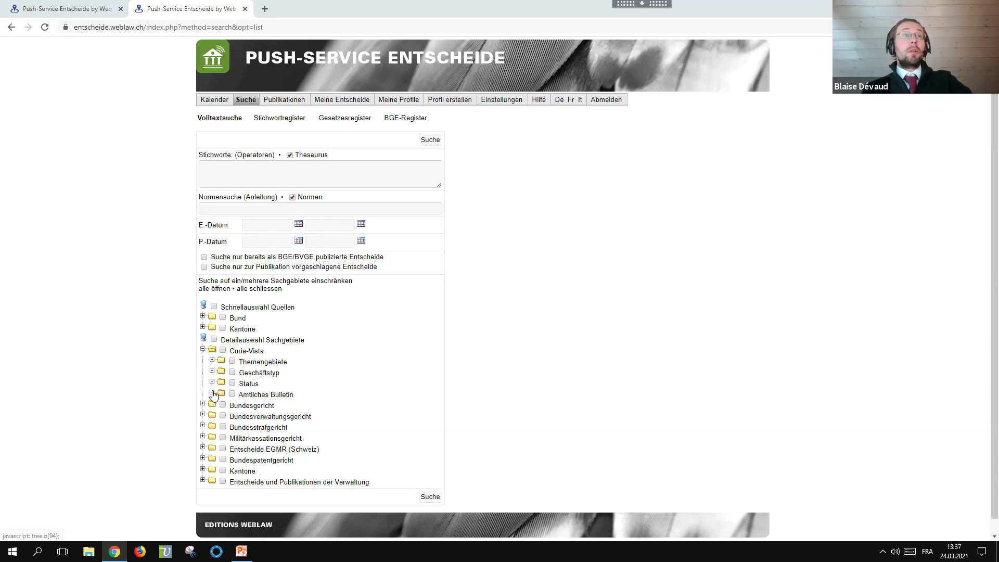
{"action": "left_click", "coordinate": [213, 372]}
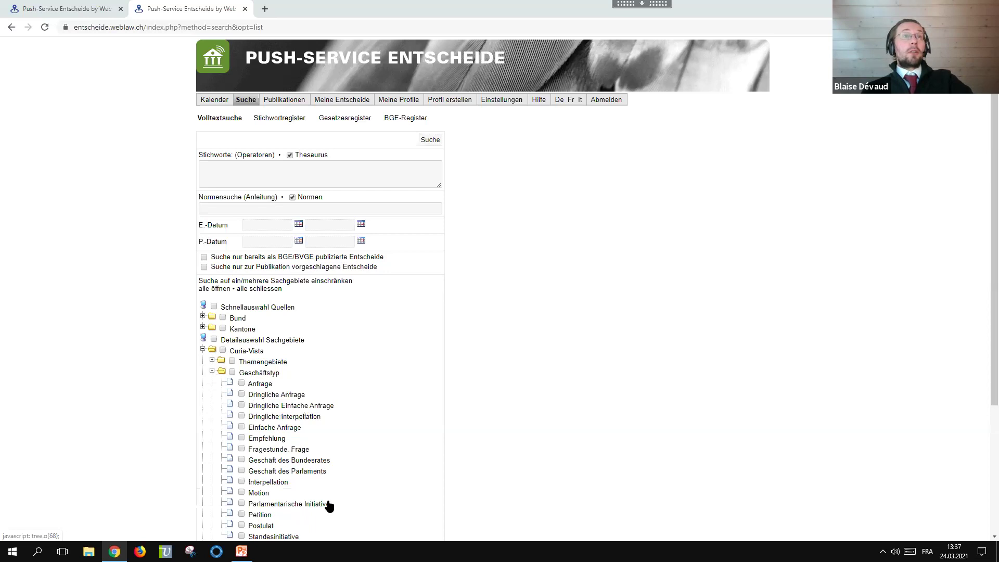
{"action": "scroll", "coordinate": [328, 507], "scroll_direction": "down", "scroll_amount": 1}
{"action": "scroll", "coordinate": [328, 506], "scroll_direction": "down", "scroll_amount": 1}
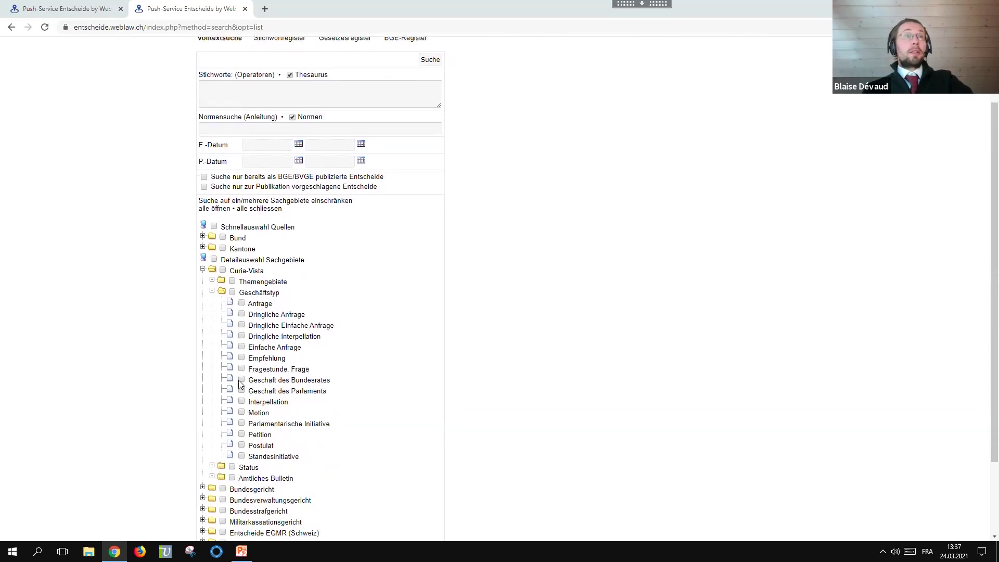
{"action": "scroll", "coordinate": [370, 403], "scroll_direction": "down", "scroll_amount": 2}
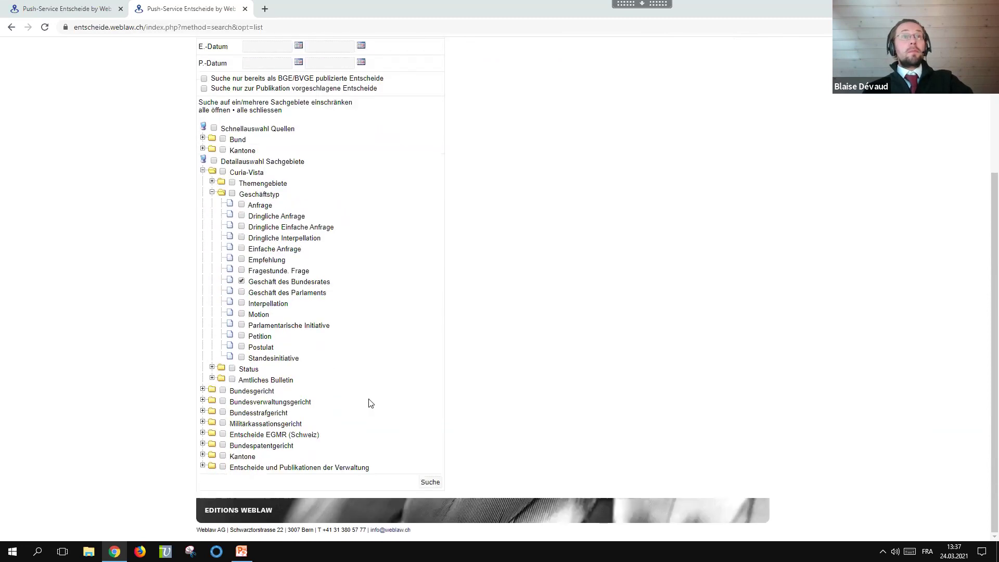
{"action": "left_click", "coordinate": [431, 483]}
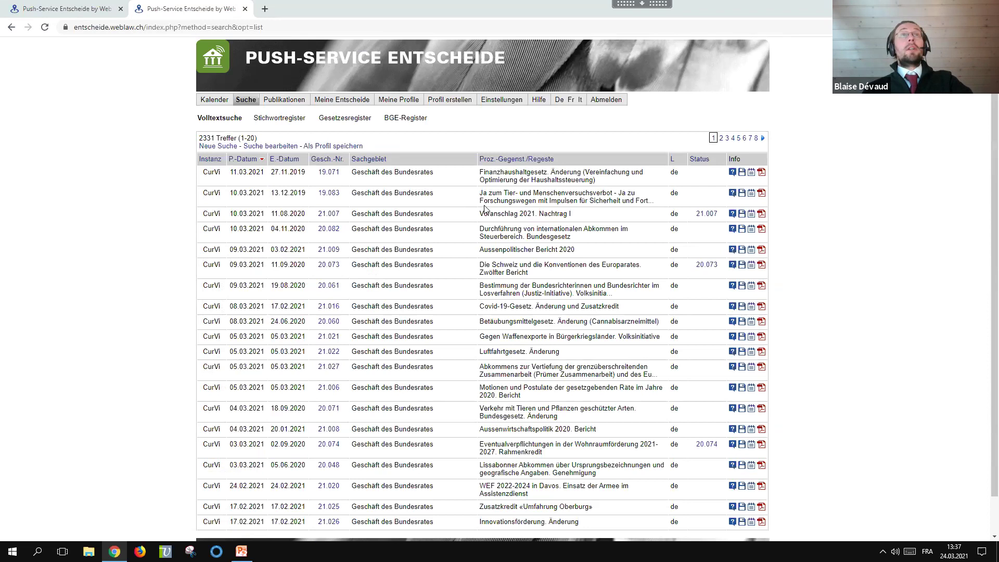
Open business 21.016, Covid-19-Gesetz. Änderung und Zusatzkredit, from the results and skim its report and proceedings
{"action": "scroll", "coordinate": [463, 335], "scroll_direction": "down", "scroll_amount": 1}
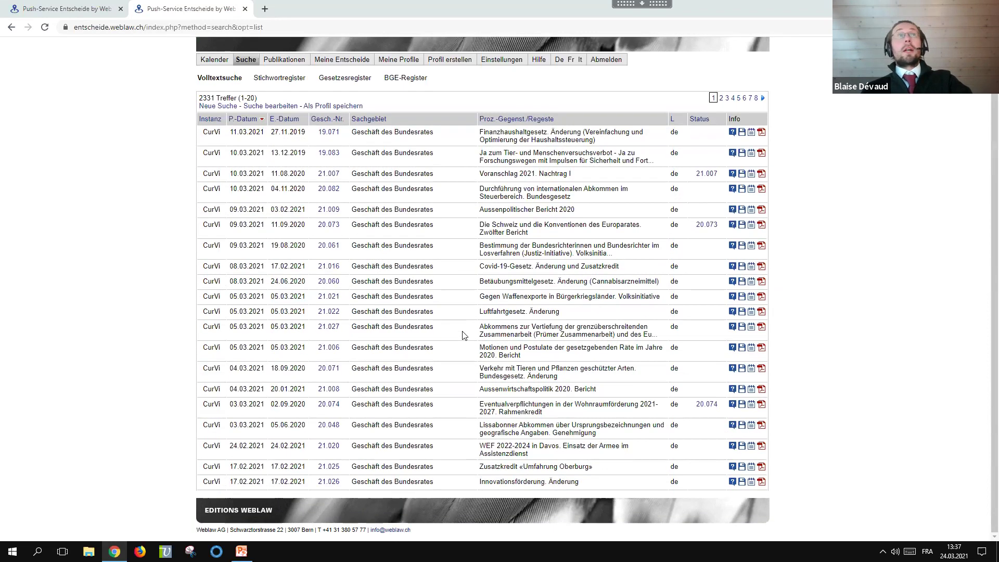
{"action": "scroll", "coordinate": [464, 335], "scroll_direction": "up", "scroll_amount": 1}
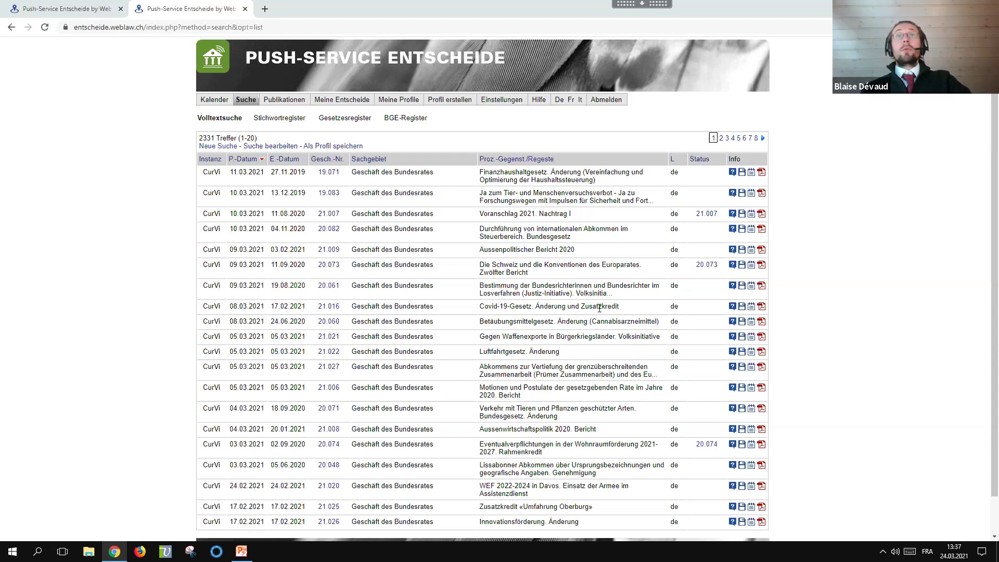
{"action": "left_click", "coordinate": [323, 307]}
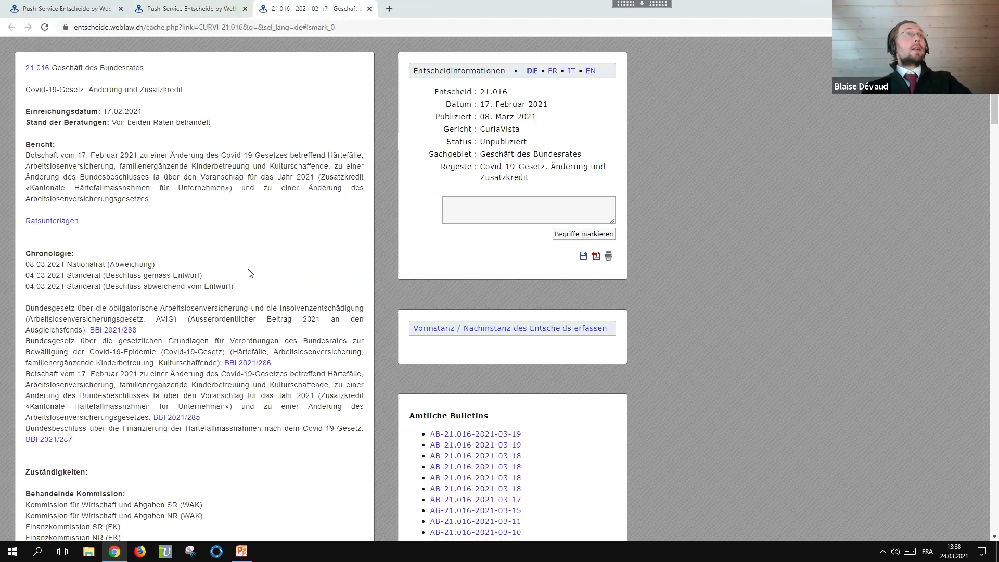
{"action": "scroll", "coordinate": [248, 273], "scroll_direction": "down", "scroll_amount": 6}
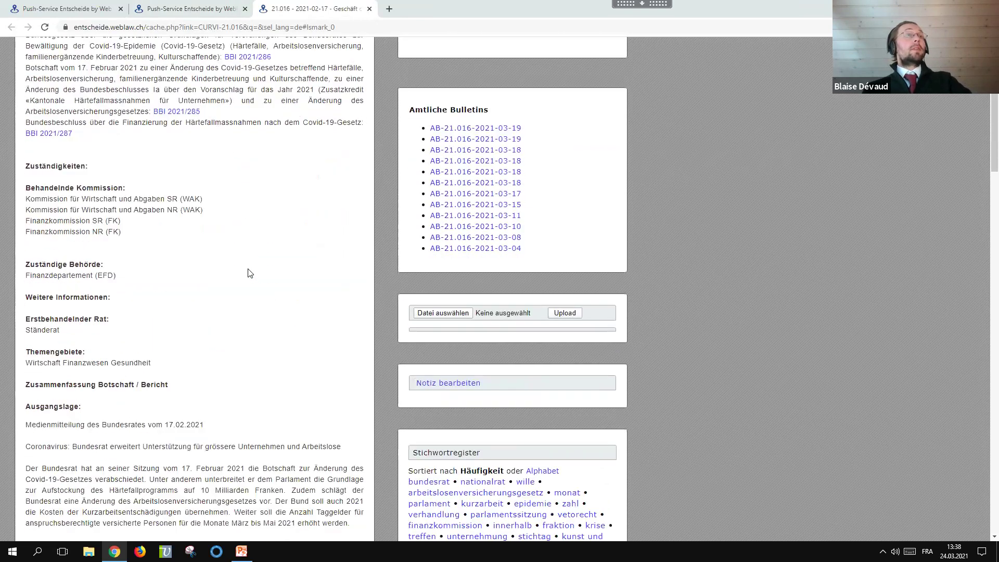
{"action": "scroll", "coordinate": [248, 273], "scroll_direction": "down", "scroll_amount": 7}
{"action": "scroll", "coordinate": [248, 274], "scroll_direction": "down", "scroll_amount": 2}
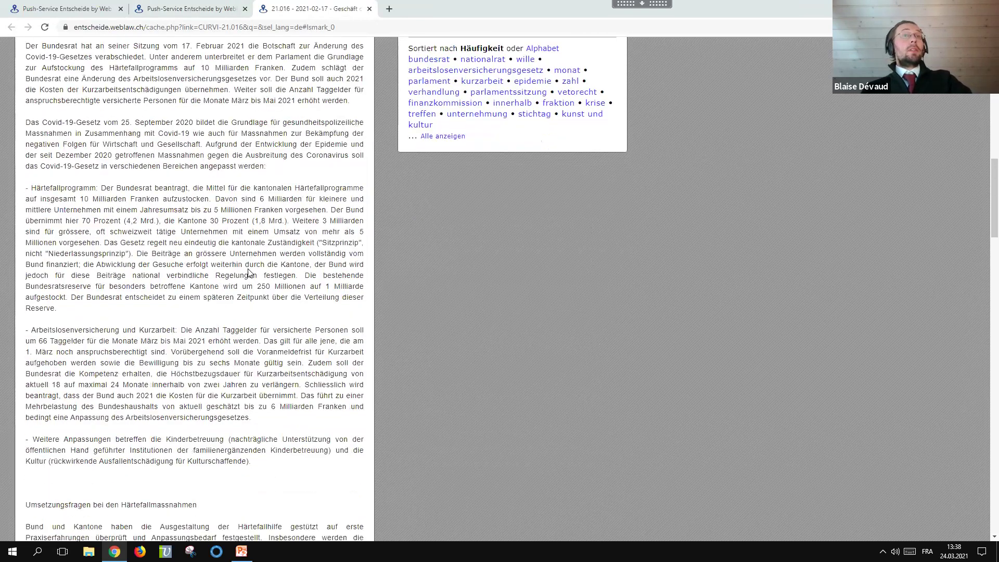
{"action": "scroll", "coordinate": [248, 273], "scroll_direction": "down", "scroll_amount": 20}
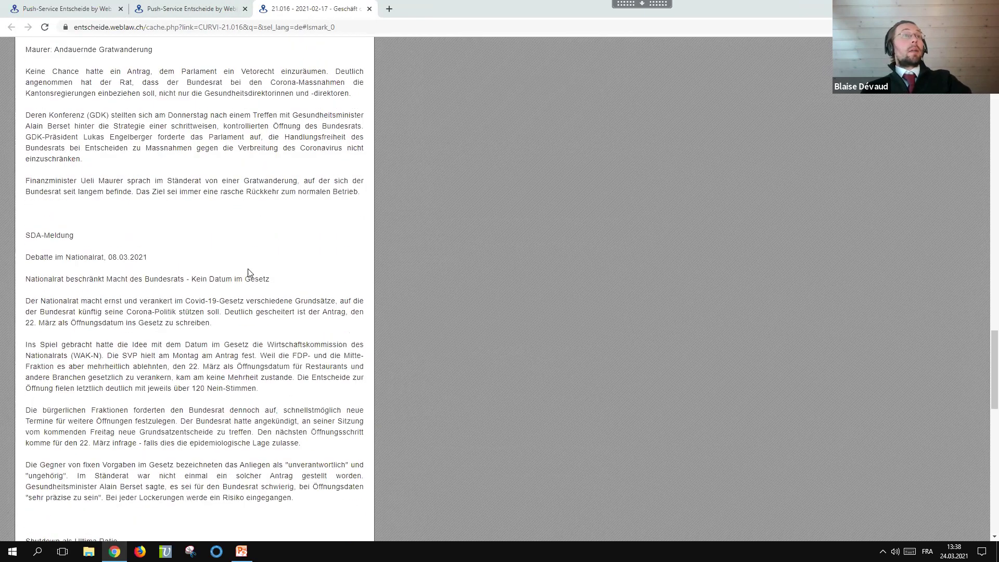
{"action": "scroll", "coordinate": [248, 273], "scroll_direction": "up", "scroll_amount": 20}
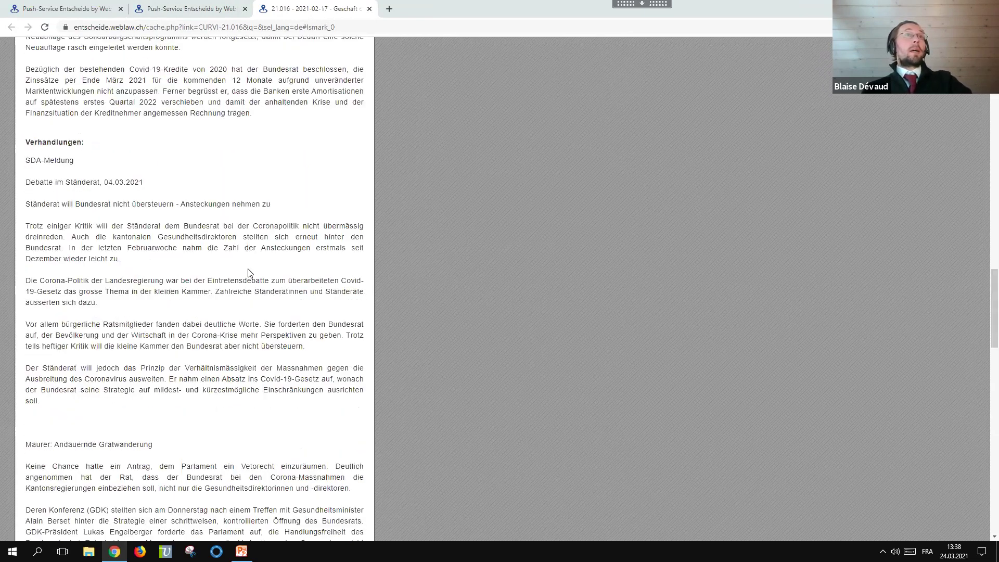
View the original parliament.ch page of business 21.016 through its linked number, and close that page again
{"action": "left_click", "coordinate": [38, 73]}
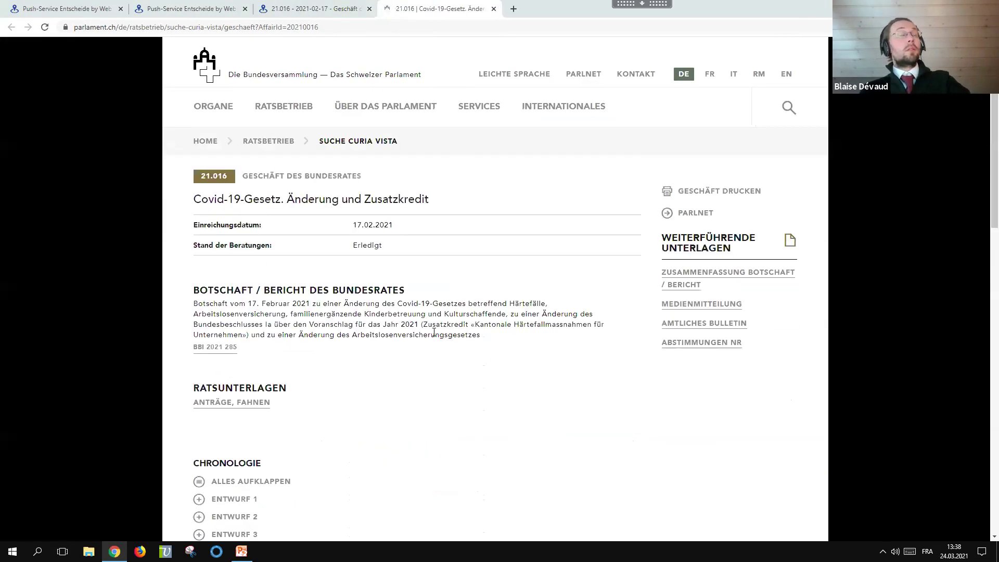
{"action": "scroll", "coordinate": [433, 332], "scroll_direction": "down", "scroll_amount": 15}
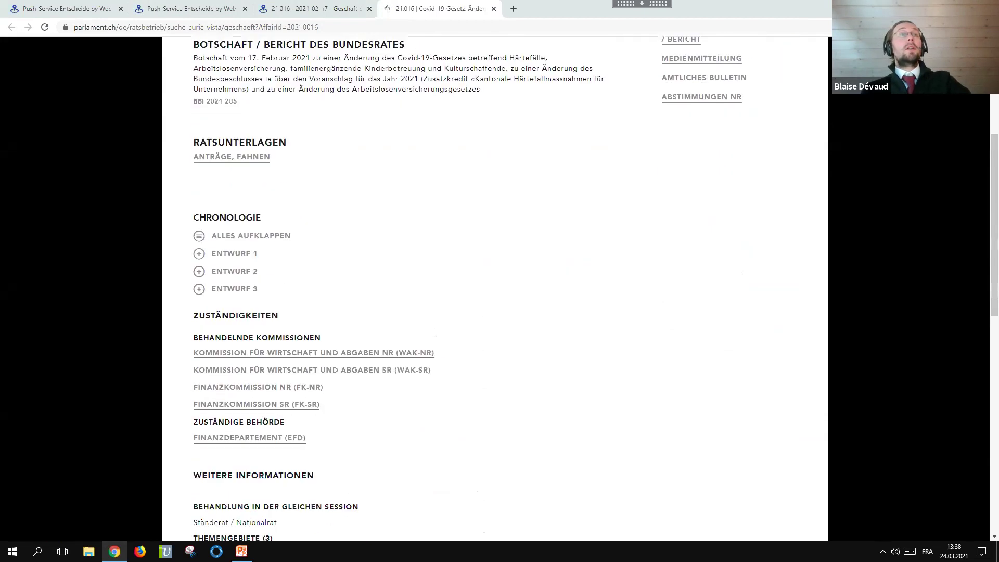
{"action": "scroll", "coordinate": [432, 333], "scroll_direction": "up", "scroll_amount": 20}
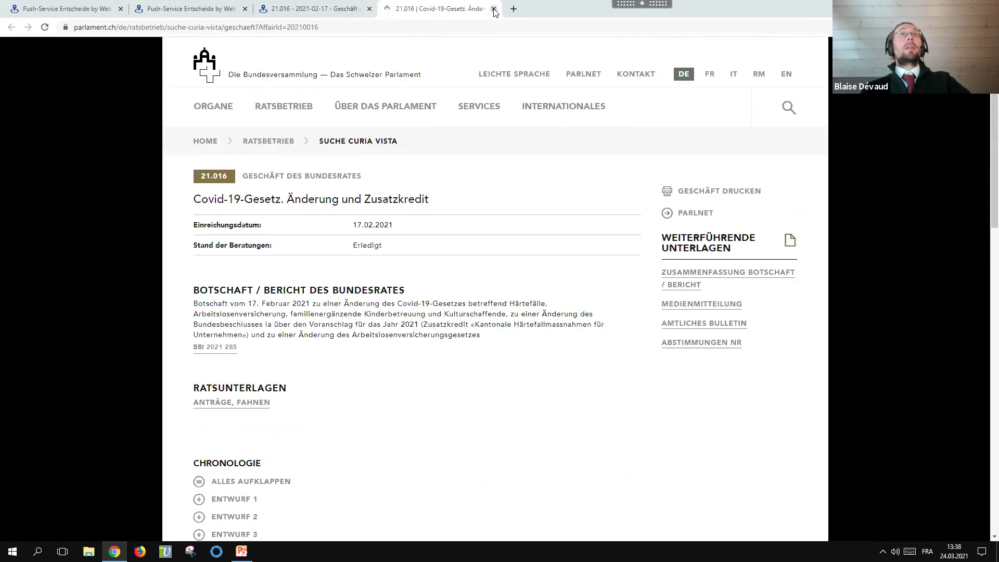
{"action": "left_click", "coordinate": [494, 8]}
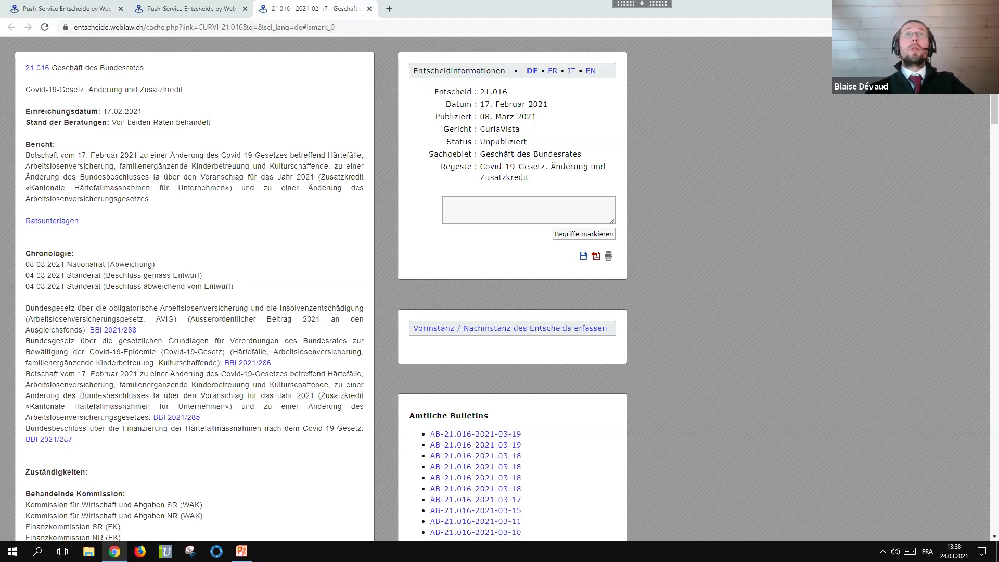
Examine the 21.016 document's chronology, responsible committees, summary, council debates and list of Amtliche Bulletins
{"action": "scroll", "coordinate": [197, 181], "scroll_direction": "down", "scroll_amount": 2}
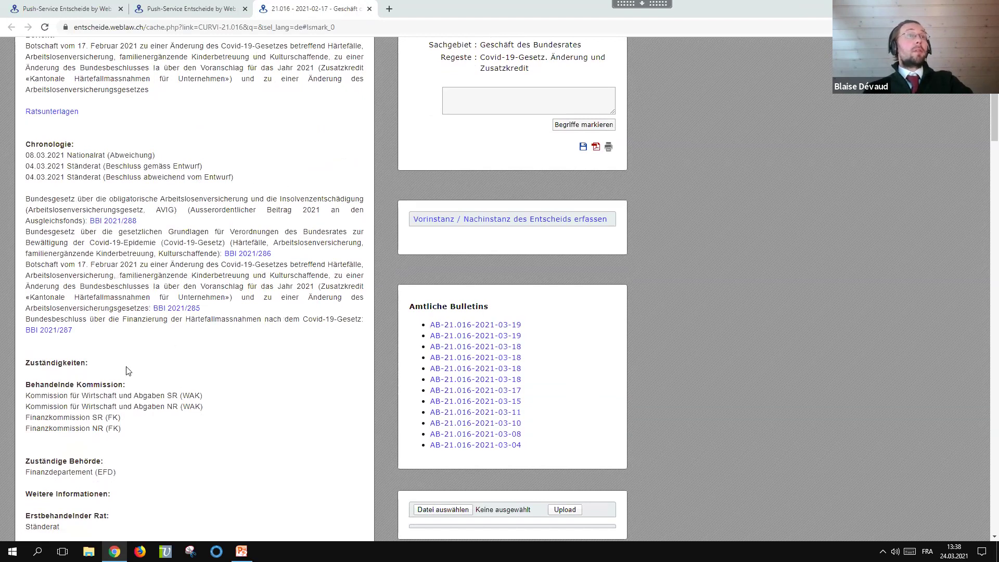
{"action": "scroll", "coordinate": [242, 356], "scroll_direction": "down", "scroll_amount": 9}
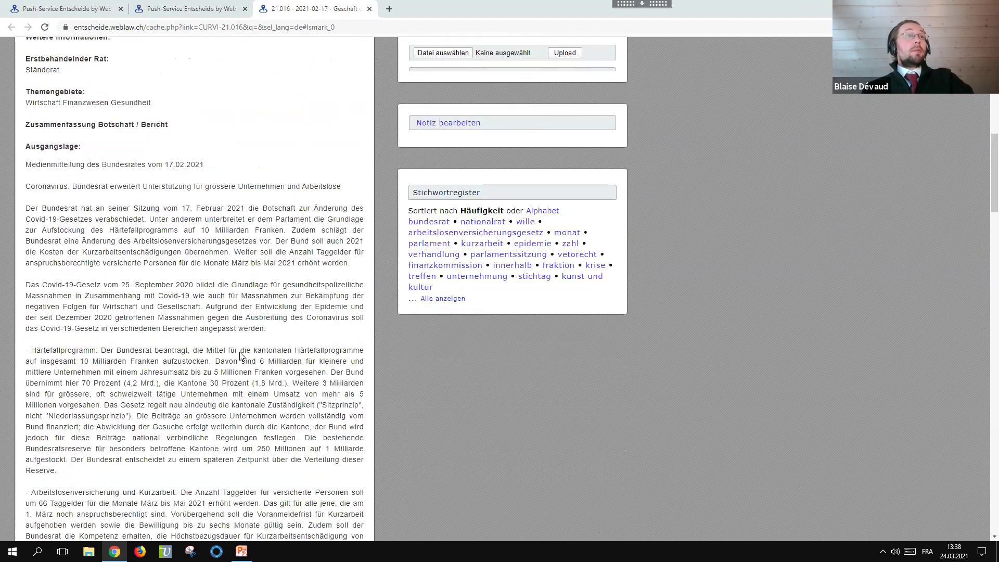
{"action": "scroll", "coordinate": [241, 354], "scroll_direction": "down", "scroll_amount": 3}
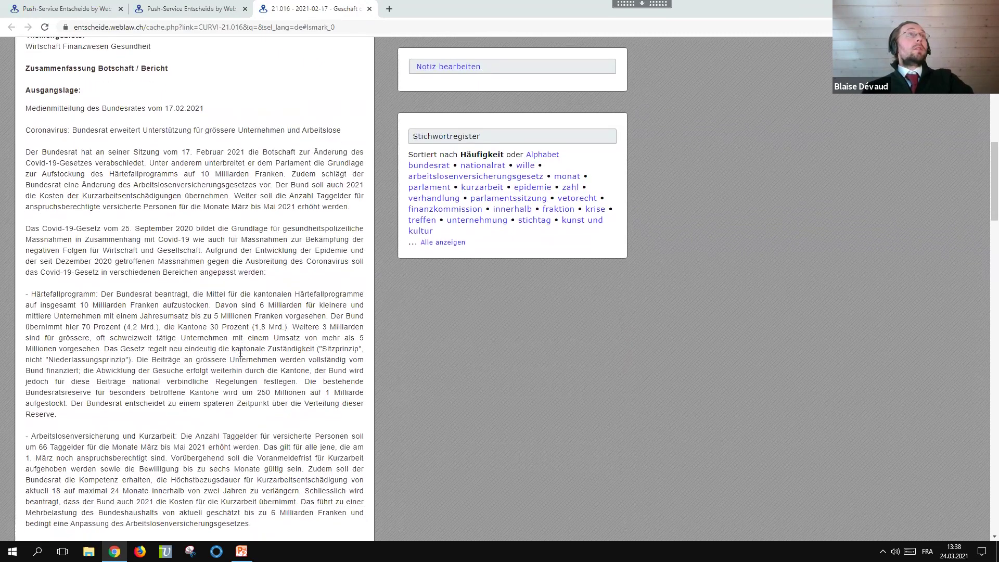
{"action": "scroll", "coordinate": [241, 353], "scroll_direction": "down", "scroll_amount": 15}
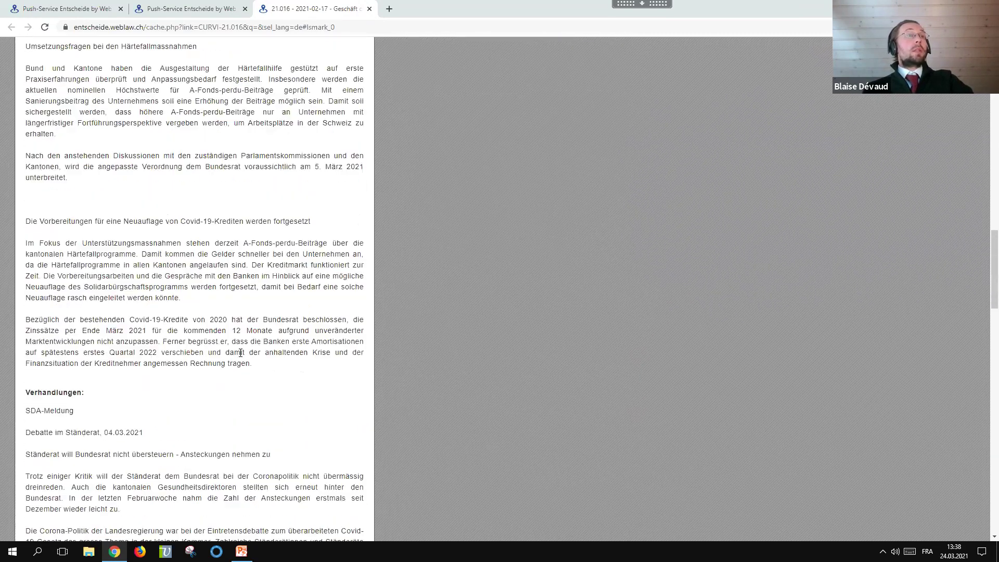
{"action": "scroll", "coordinate": [241, 353], "scroll_direction": "down", "scroll_amount": 15}
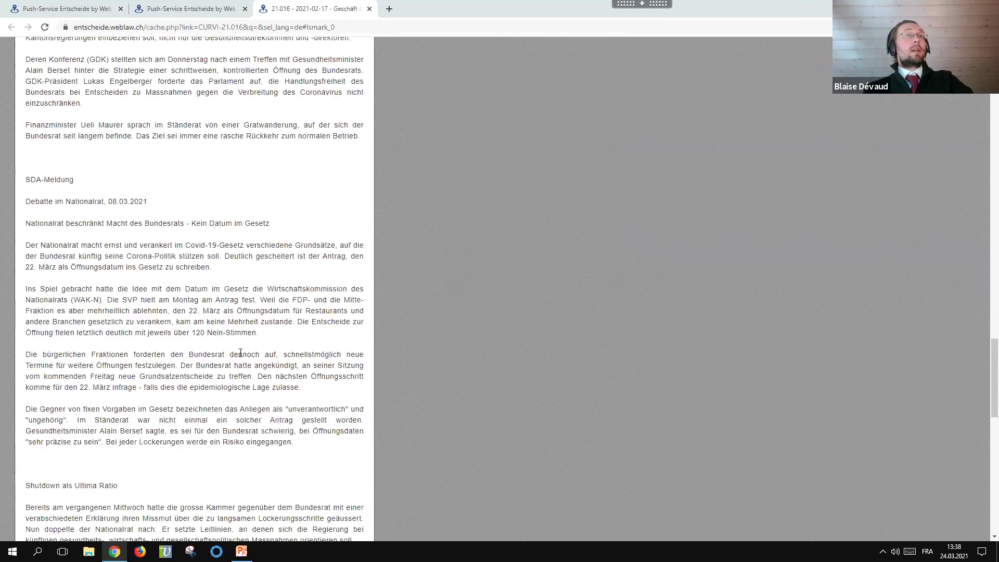
{"action": "scroll", "coordinate": [241, 353], "scroll_direction": "down", "scroll_amount": 10}
{"action": "scroll", "coordinate": [241, 353], "scroll_direction": "up", "scroll_amount": 20}
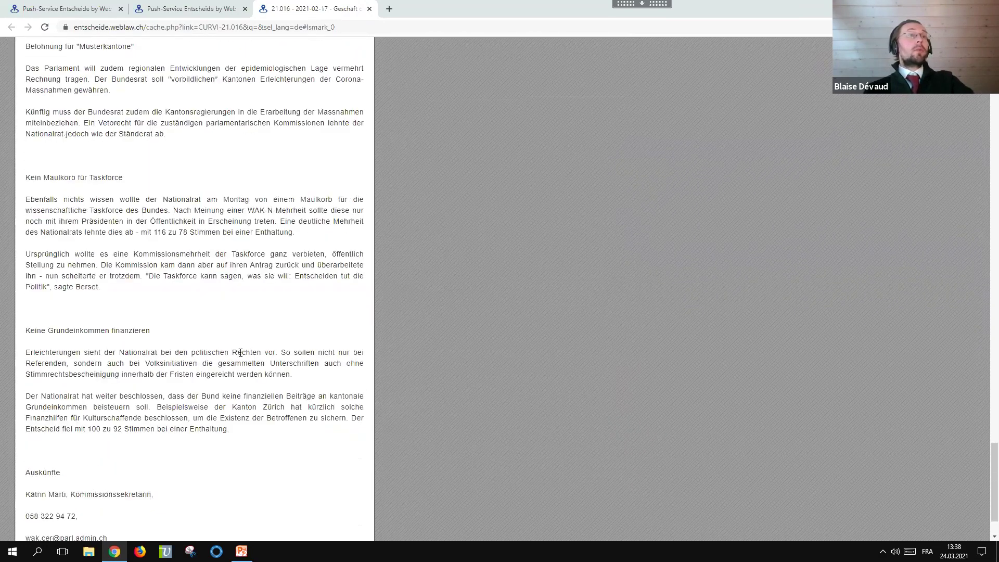
{"action": "scroll", "coordinate": [241, 353], "scroll_direction": "up", "scroll_amount": 20}
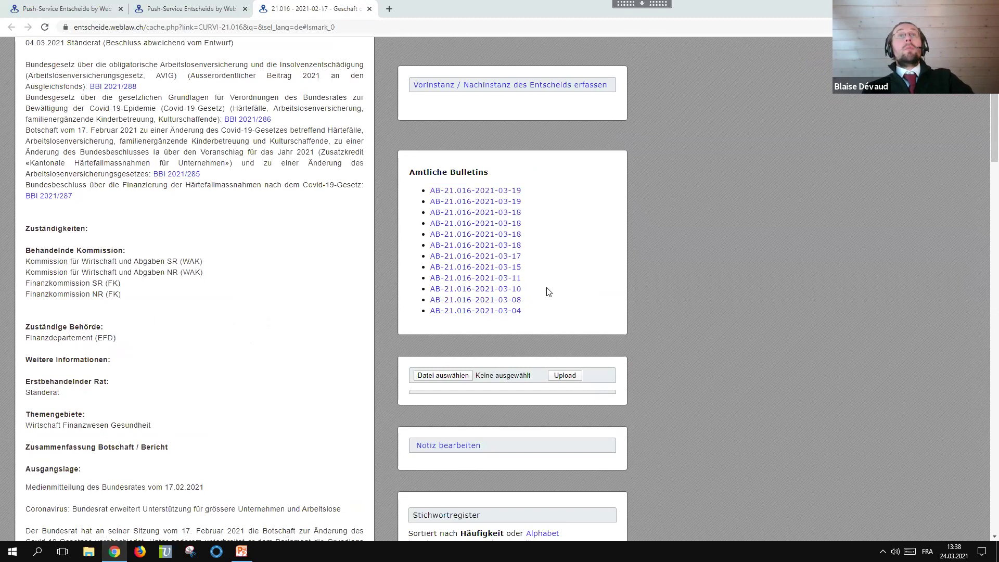
Open the first Amtliches Bulletin AB-21.016-2021-03-19 and examine its debate text and related bulletins
{"action": "left_click", "coordinate": [470, 192]}
{"action": "scroll", "coordinate": [267, 332], "scroll_direction": "down", "scroll_amount": 7}
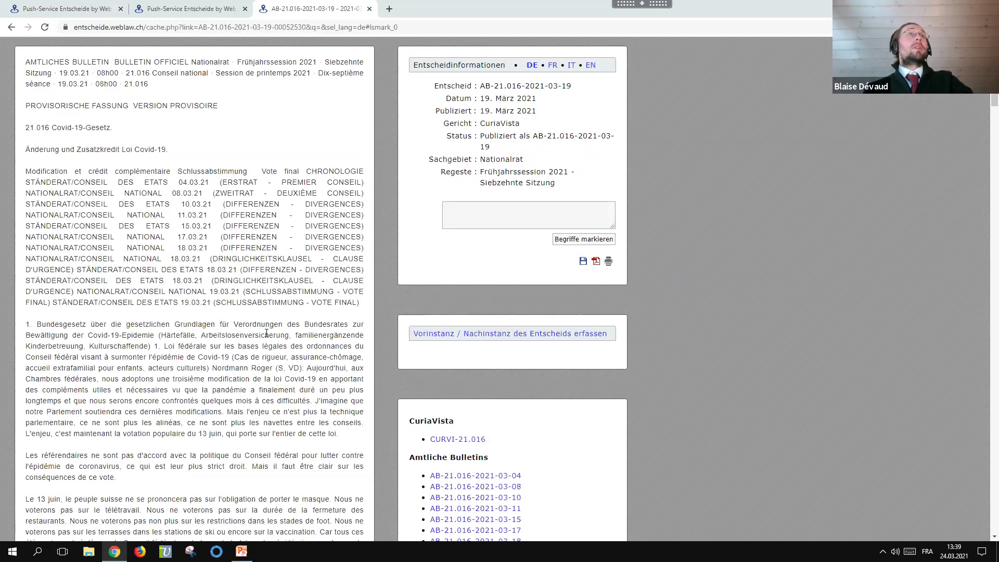
{"action": "scroll", "coordinate": [266, 332], "scroll_direction": "down", "scroll_amount": 6}
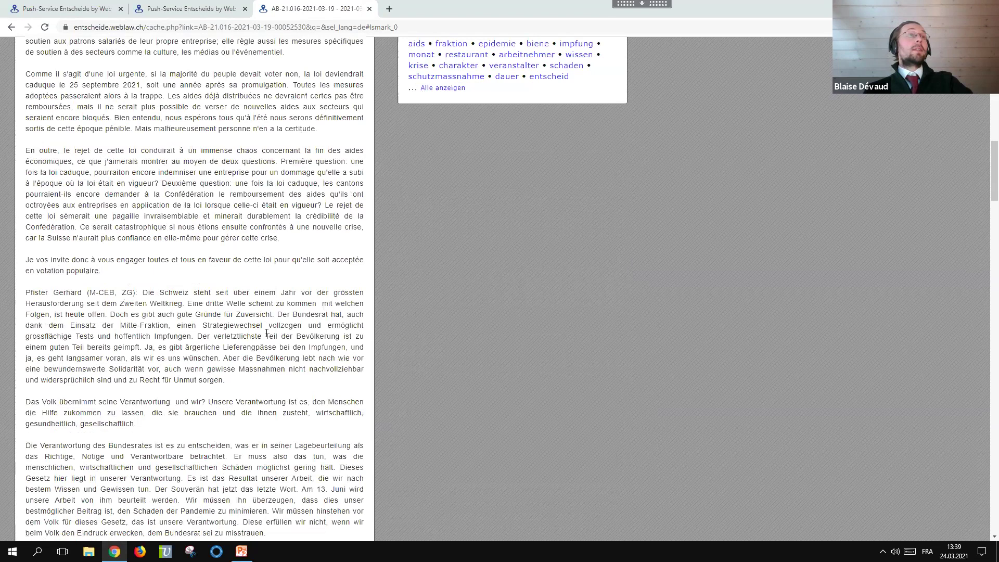
{"action": "scroll", "coordinate": [267, 332], "scroll_direction": "up", "scroll_amount": 14}
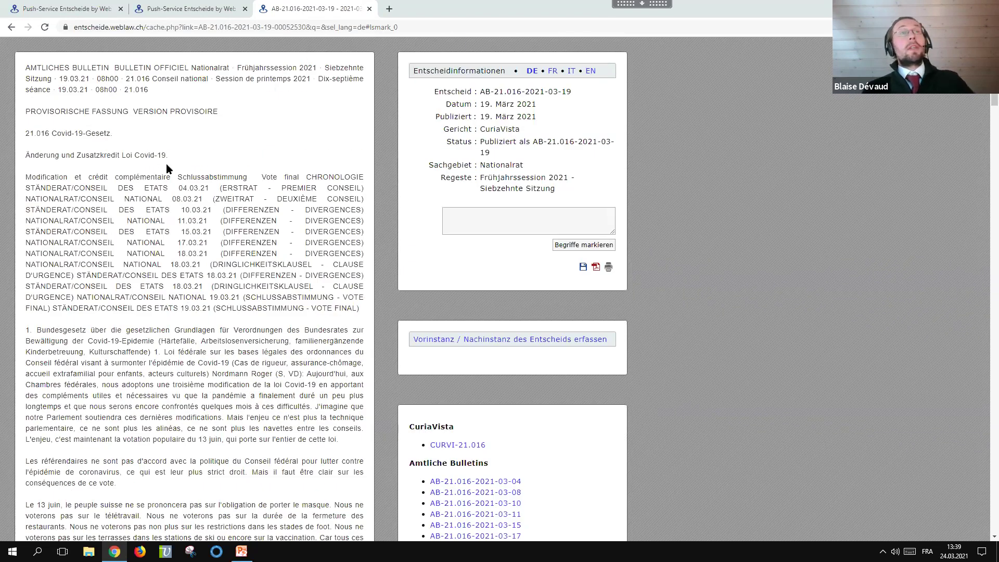
{"action": "scroll", "coordinate": [282, 339], "scroll_direction": "down", "scroll_amount": 5}
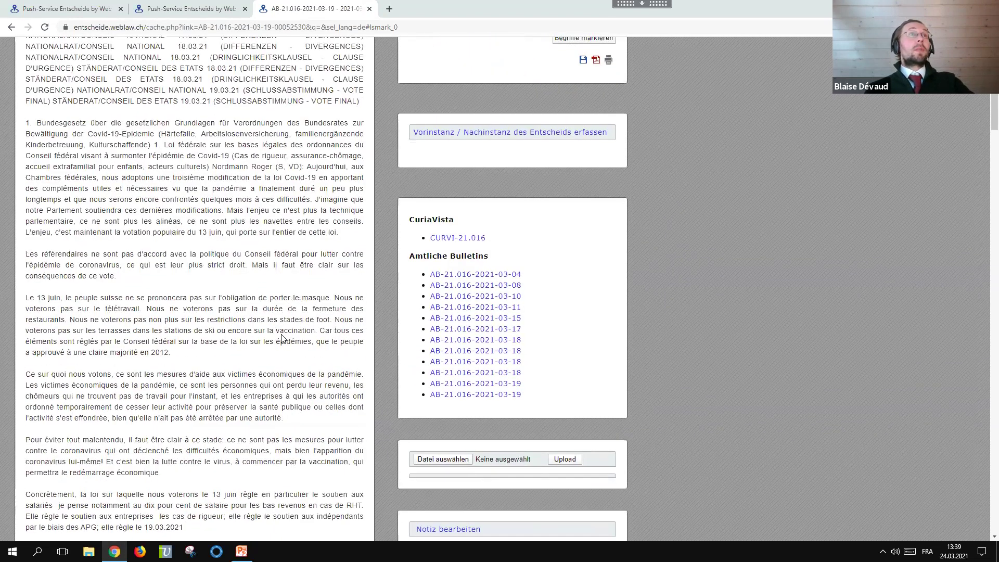
{"action": "scroll", "coordinate": [282, 338], "scroll_direction": "down", "scroll_amount": 3}
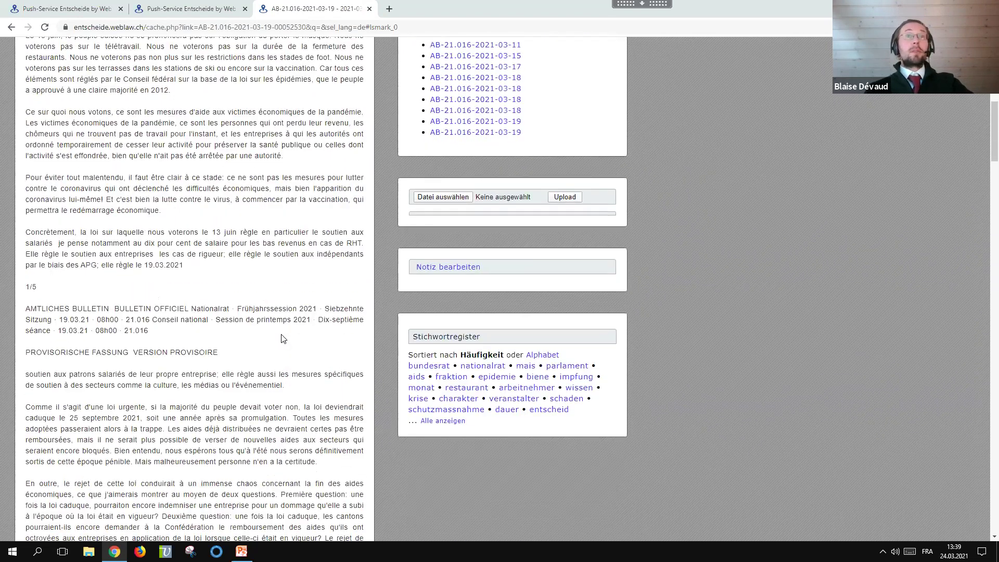
{"action": "scroll", "coordinate": [282, 339], "scroll_direction": "up", "scroll_amount": 9}
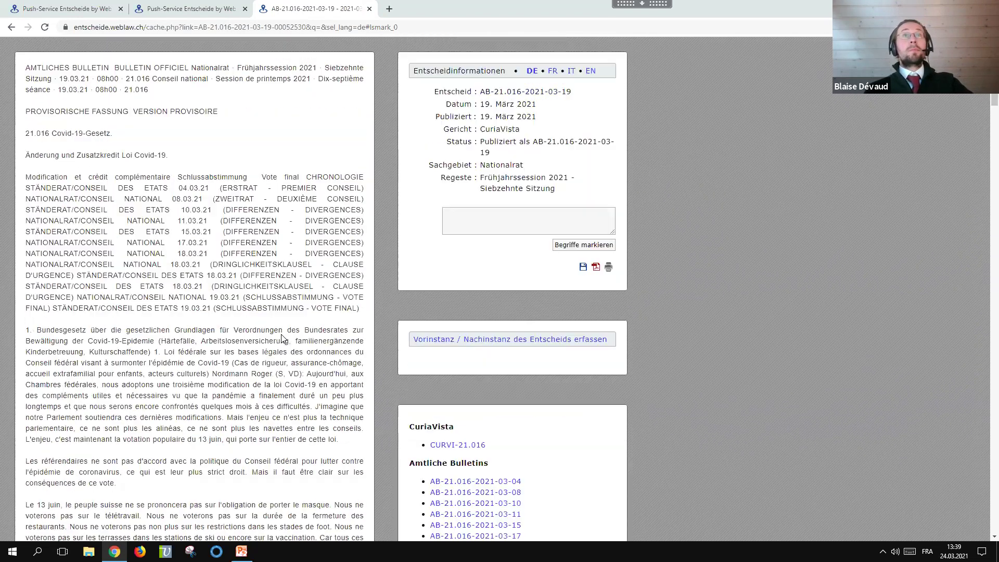
Close the bulletin document and start a new, empty full-text search from the result list
{"action": "left_click", "coordinate": [369, 10]}
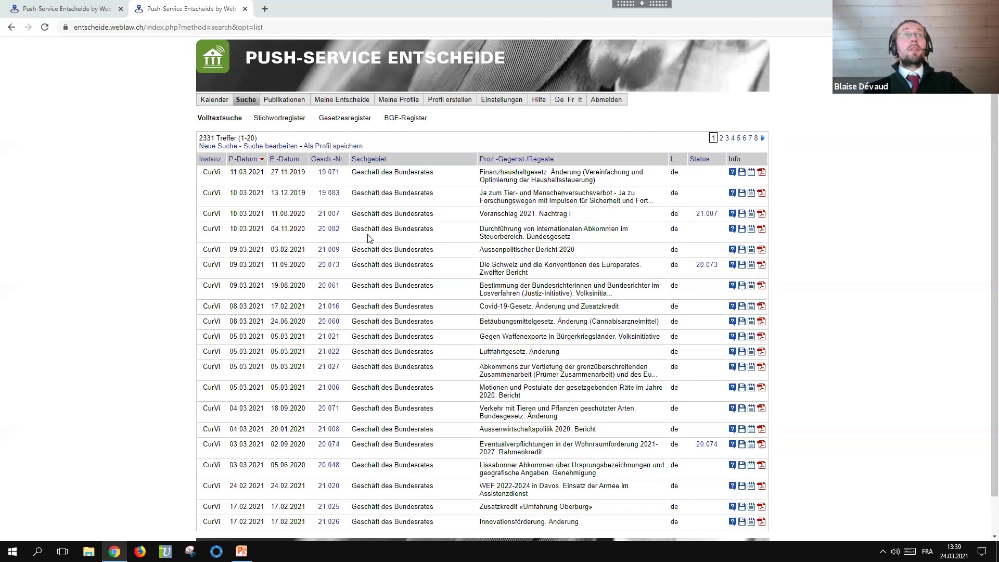
{"action": "left_click", "coordinate": [217, 147]}
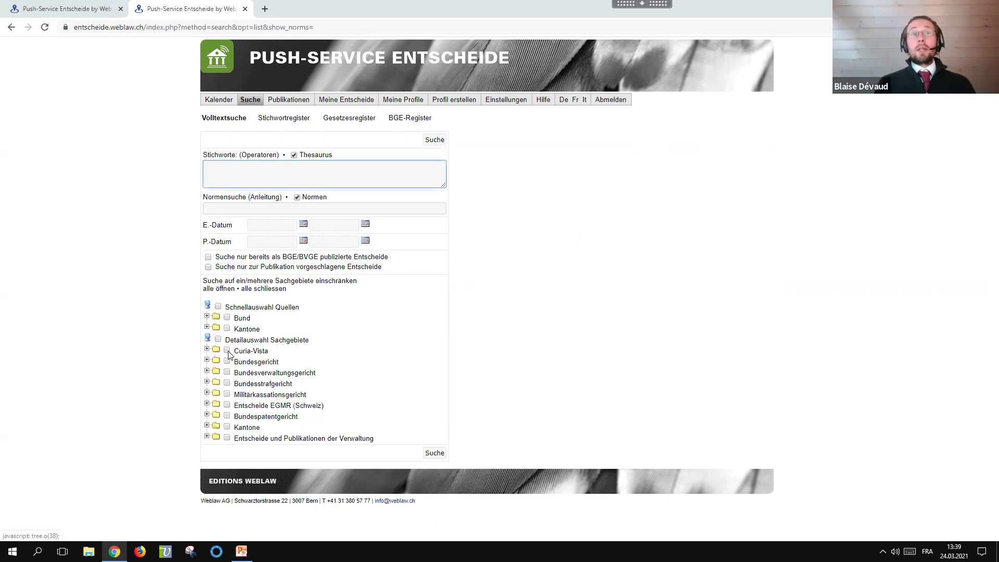
Examine the subcategories of Curia-Vista in the subject-area tree and collapse them again
{"action": "left_click", "coordinate": [207, 351]}
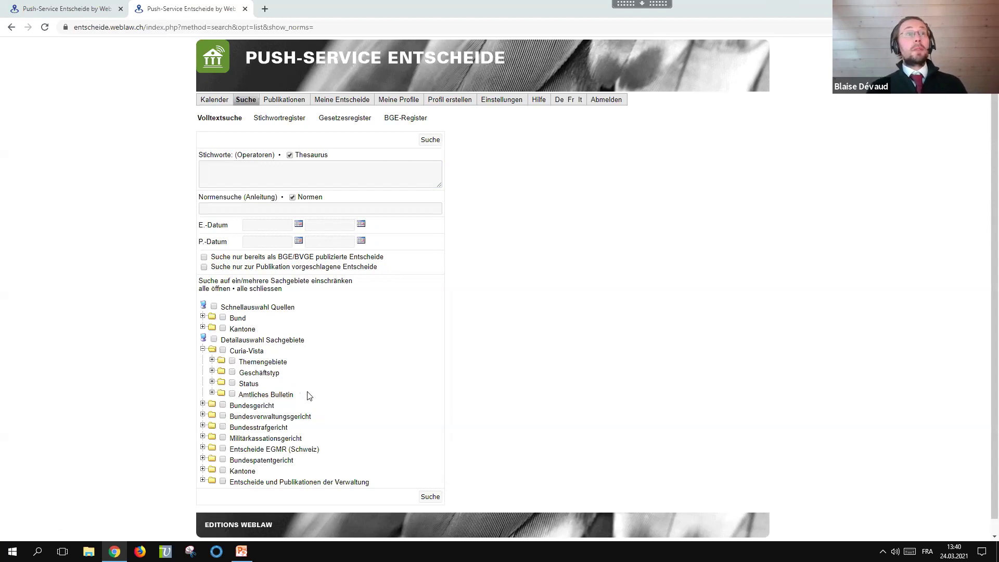
{"action": "left_click", "coordinate": [203, 351]}
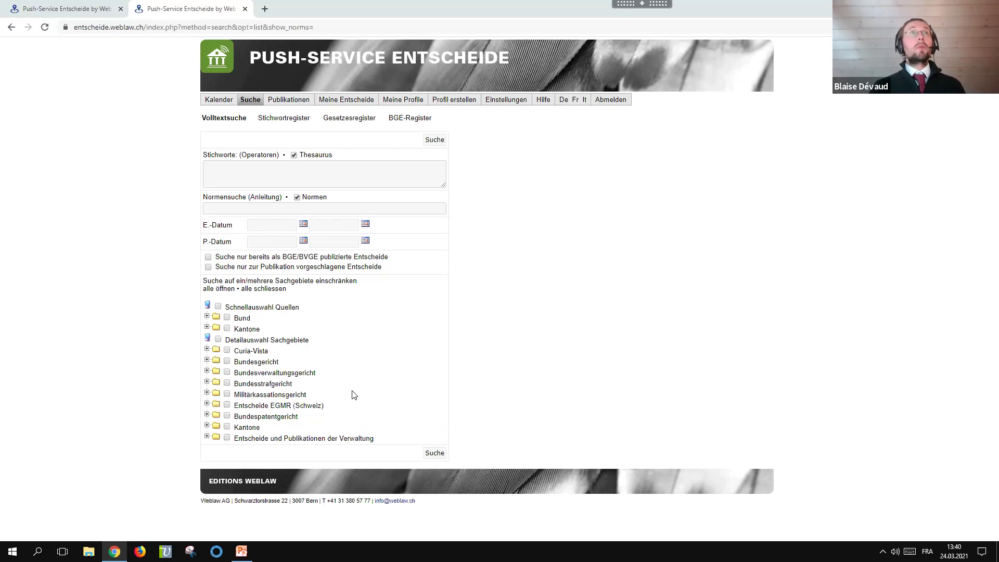
Examine the list of publications on court decisions and its Blogs entries
{"action": "left_click", "coordinate": [289, 100]}
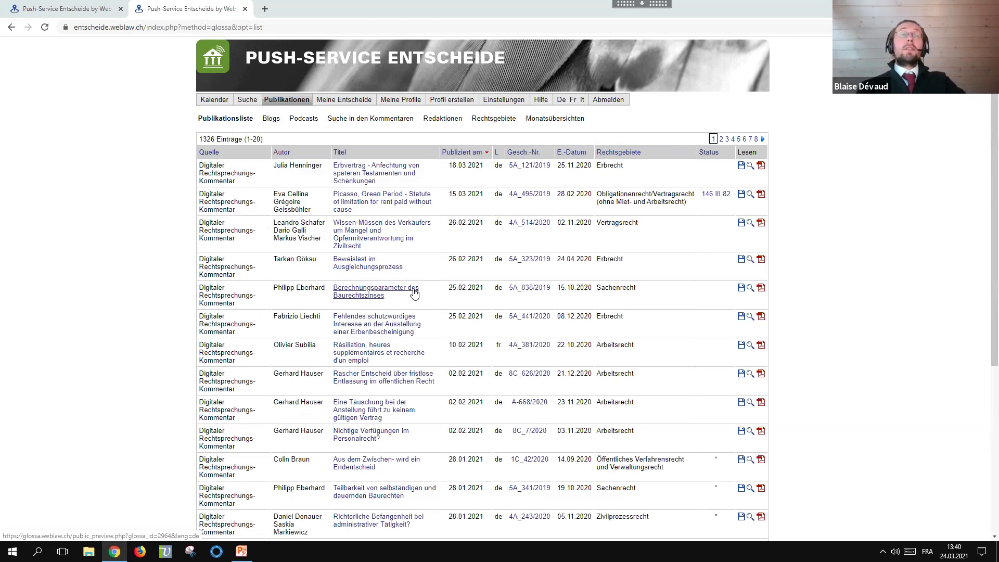
{"action": "scroll", "coordinate": [414, 293], "scroll_direction": "down", "scroll_amount": 1}
{"action": "scroll", "coordinate": [414, 293], "scroll_direction": "up", "scroll_amount": 1}
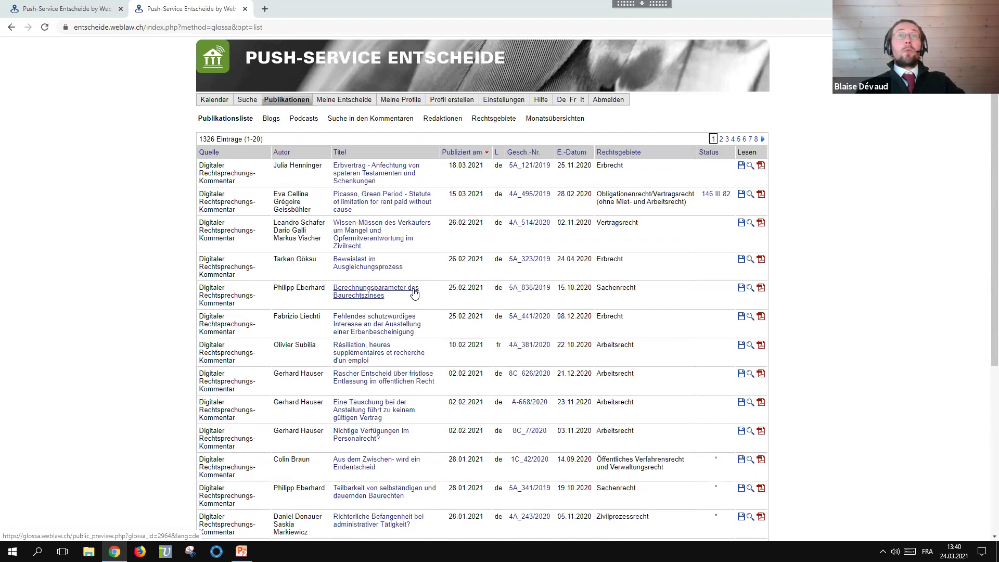
{"action": "left_click", "coordinate": [266, 120]}
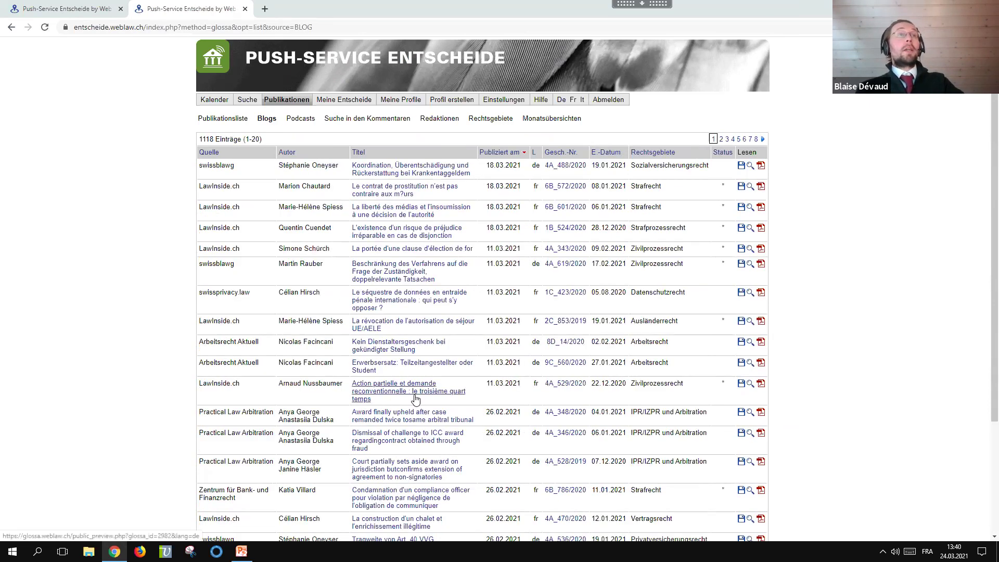
{"action": "scroll", "coordinate": [415, 399], "scroll_direction": "down", "scroll_amount": 2}
{"action": "scroll", "coordinate": [412, 398], "scroll_direction": "up", "scroll_amount": 2}
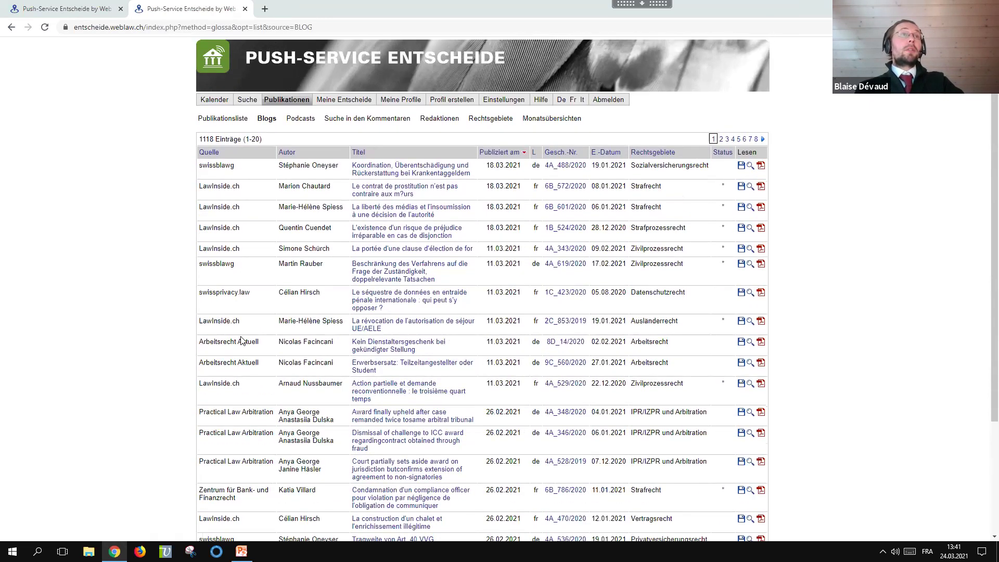
{"action": "scroll", "coordinate": [241, 341], "scroll_direction": "down", "scroll_amount": 3}
{"action": "scroll", "coordinate": [241, 339], "scroll_direction": "up", "scroll_amount": 3}
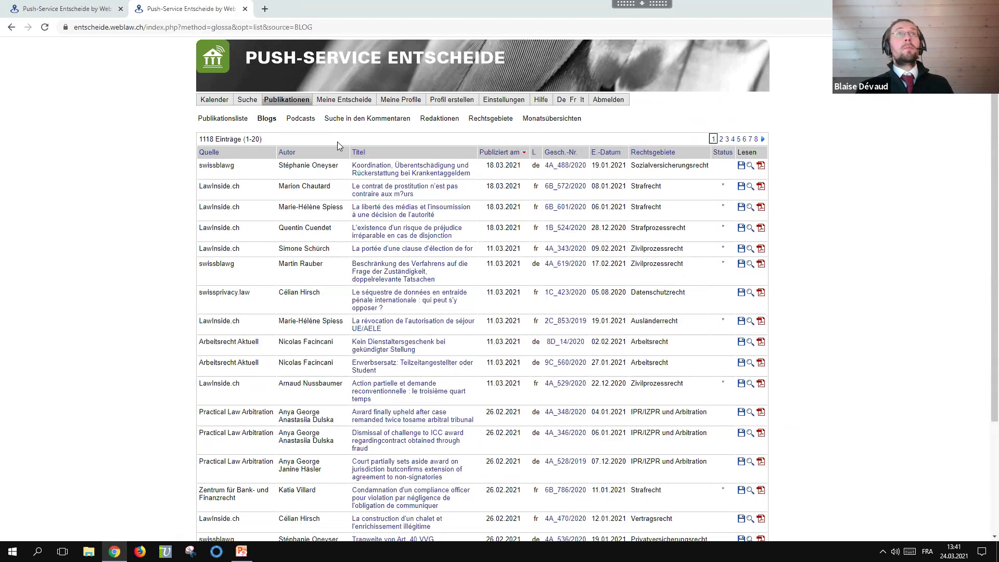
View the commentary search form, the dRSK editorial teams and the overview of legal fields among the publications
{"action": "left_click", "coordinate": [375, 121]}
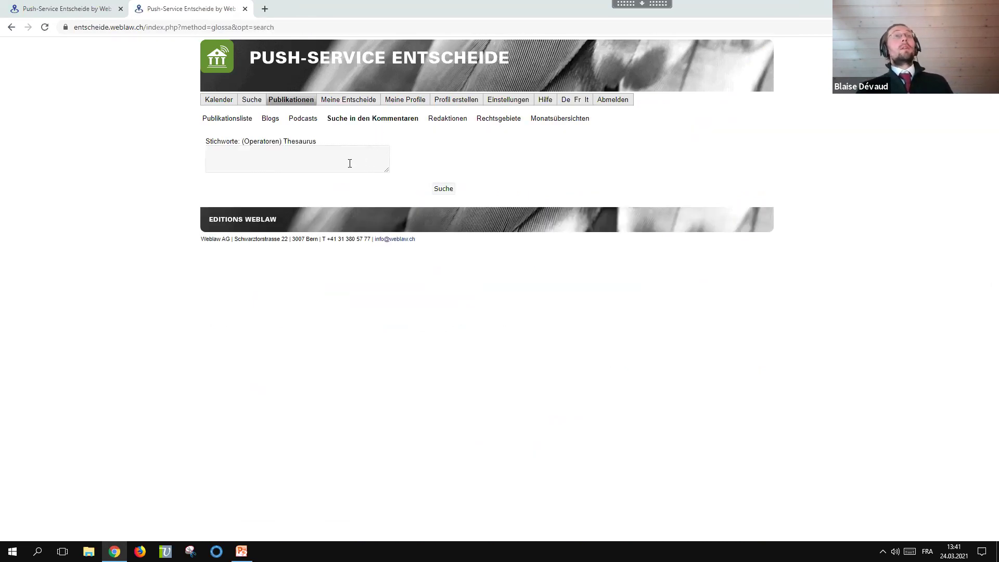
{"action": "left_click", "coordinate": [451, 121]}
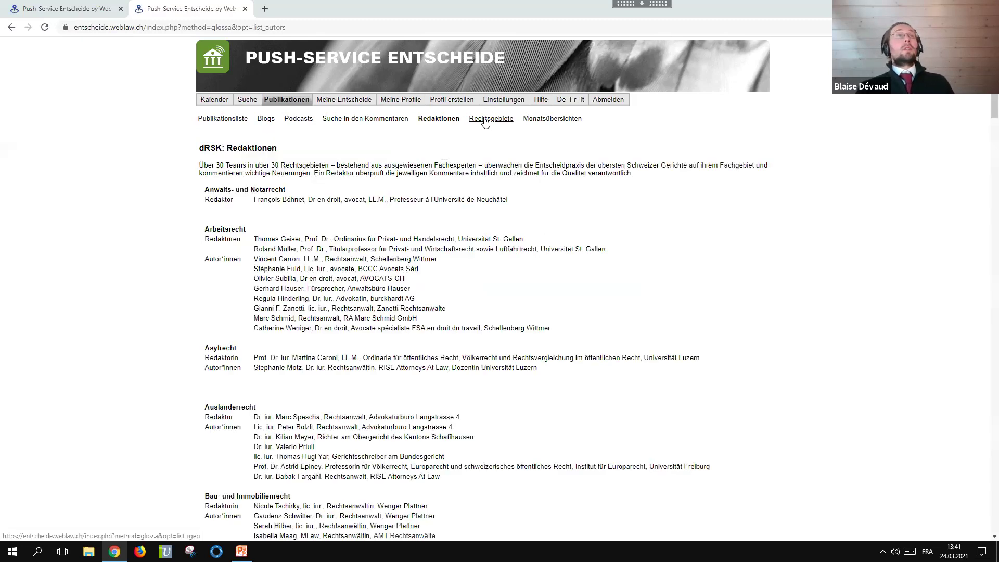
{"action": "left_click", "coordinate": [483, 121]}
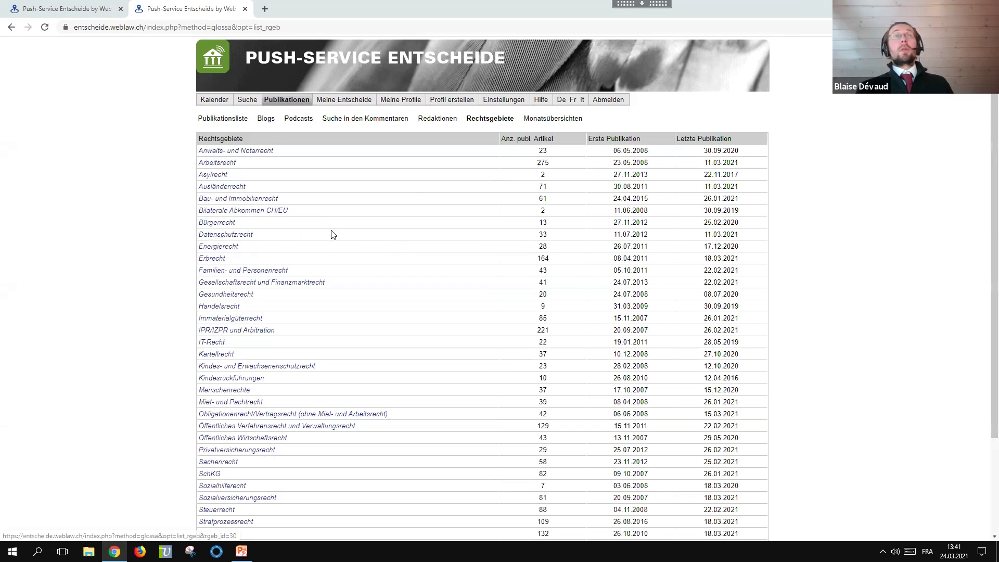
Examine the list of dRSK monthly overviews (Monatsübersichten) among the publications
{"action": "left_click", "coordinate": [553, 119]}
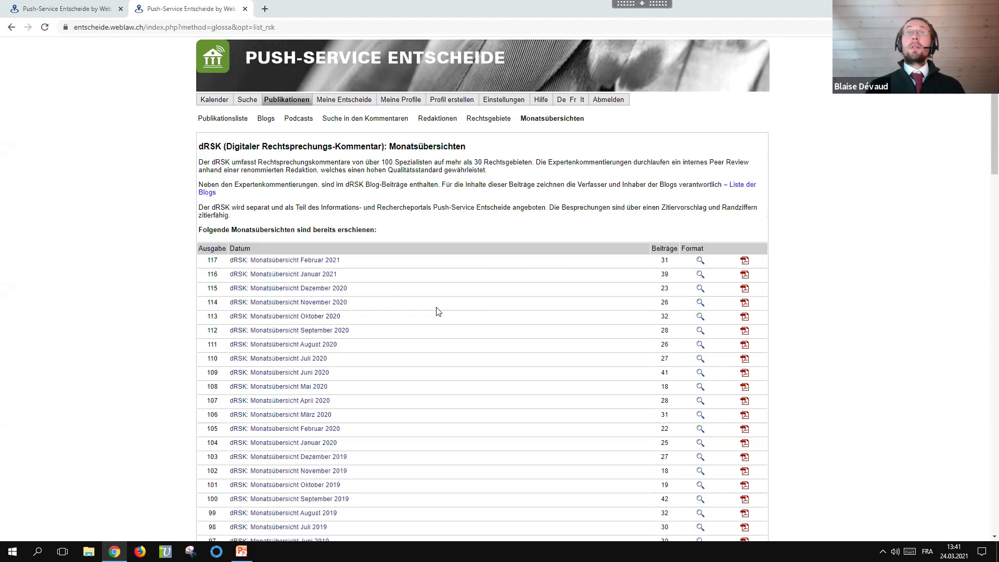
{"action": "scroll", "coordinate": [440, 316], "scroll_direction": "down", "scroll_amount": 4}
{"action": "scroll", "coordinate": [440, 316], "scroll_direction": "up", "scroll_amount": 4}
{"action": "scroll", "coordinate": [440, 317], "scroll_direction": "down", "scroll_amount": 1}
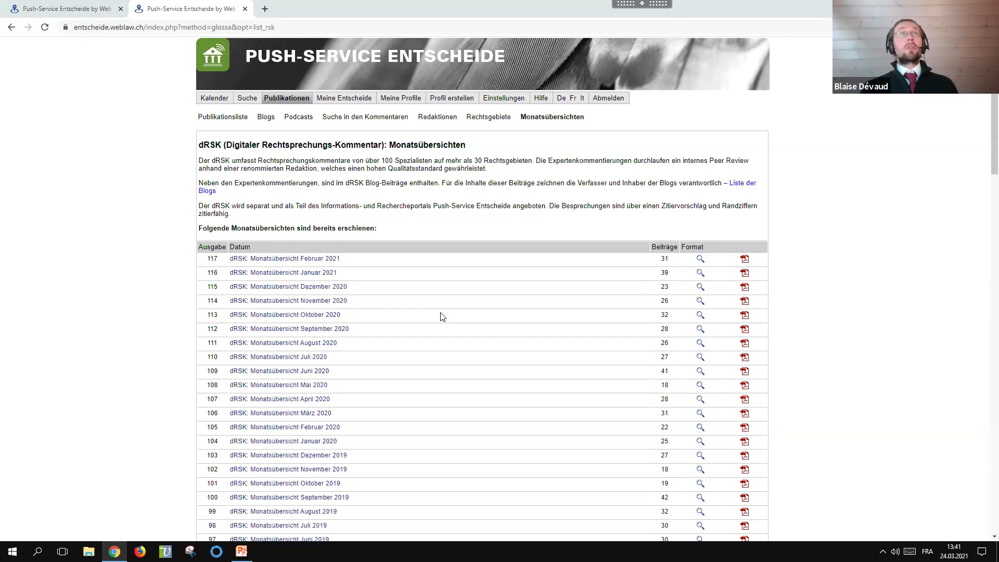
Examine the Podcasts list among the publications
{"action": "left_click", "coordinate": [306, 120]}
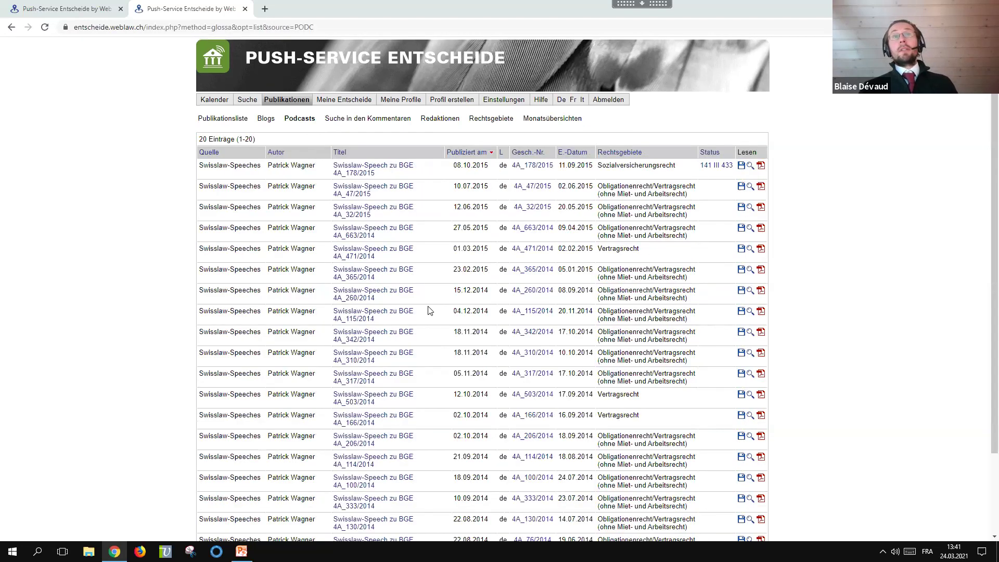
{"action": "scroll", "coordinate": [429, 311], "scroll_direction": "down", "scroll_amount": 2}
{"action": "scroll", "coordinate": [428, 311], "scroll_direction": "up", "scroll_amount": 2}
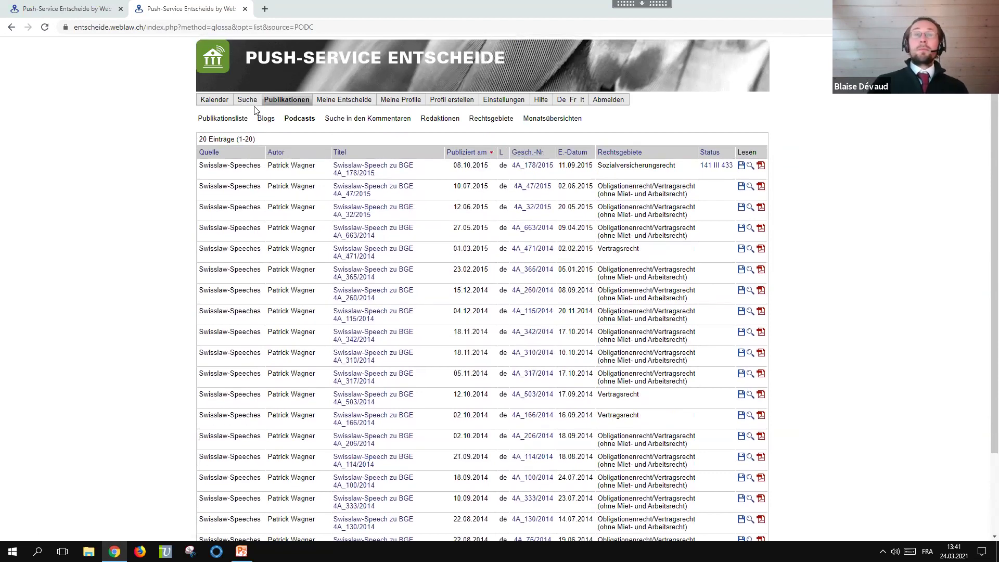
Remove decision 141 IV 215 from the saved decisions under Meine Entscheide
{"action": "left_click", "coordinate": [345, 103]}
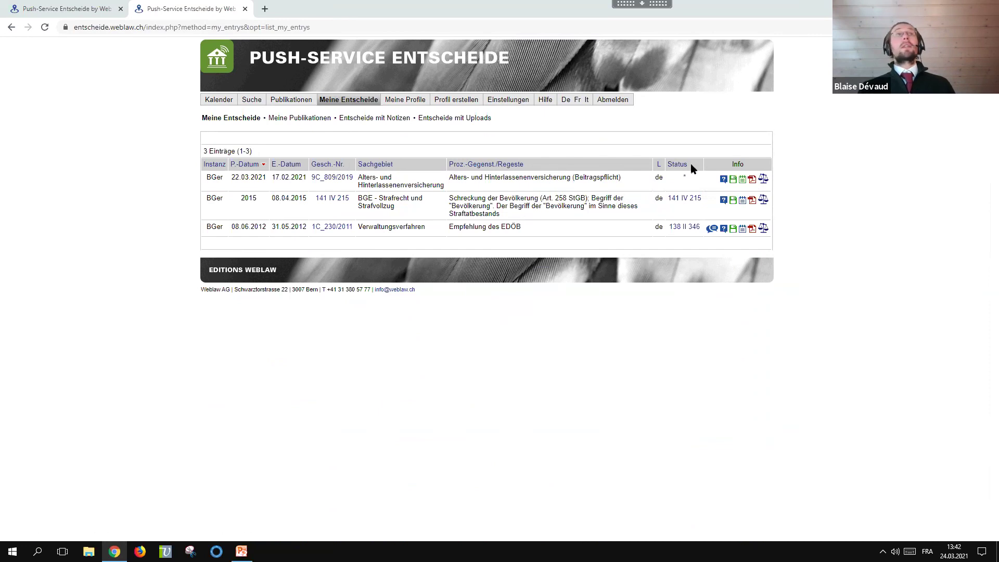
{"action": "left_click", "coordinate": [733, 205]}
{"action": "left_click", "coordinate": [538, 94]}
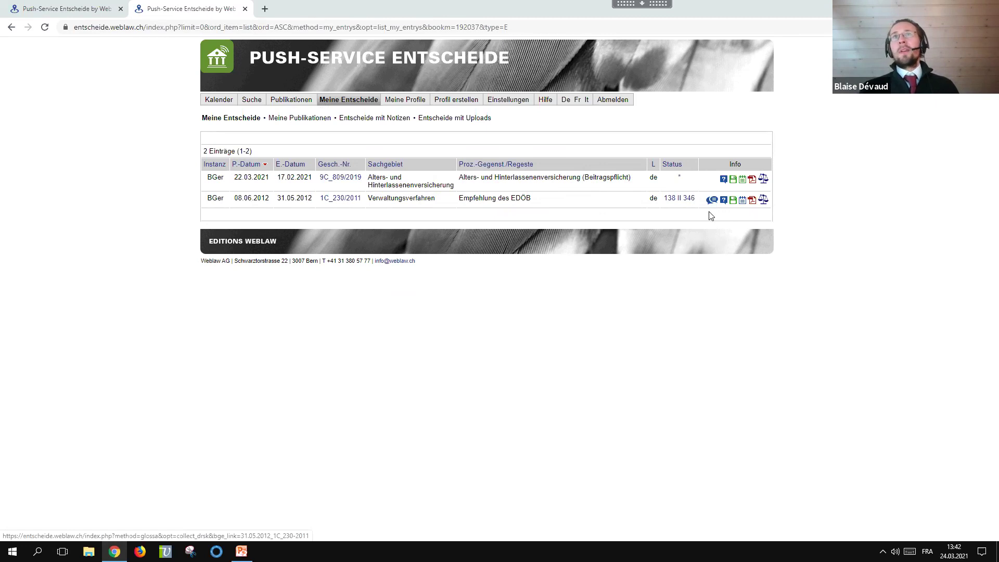
Run a full-text search for "google street view" with the thesaurus enabled
{"action": "left_click", "coordinate": [253, 102]}
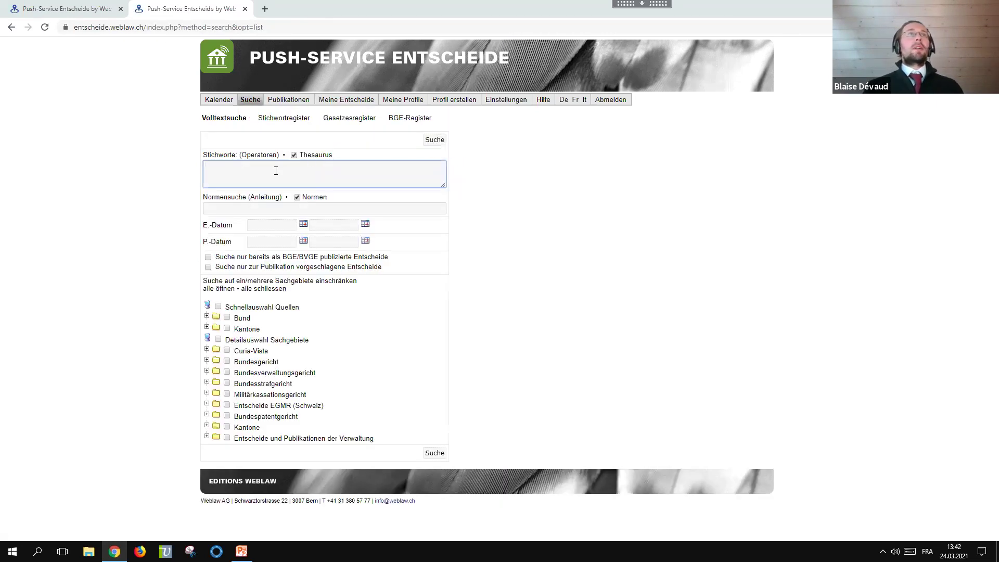
{"action": "type", "text": "google st"}
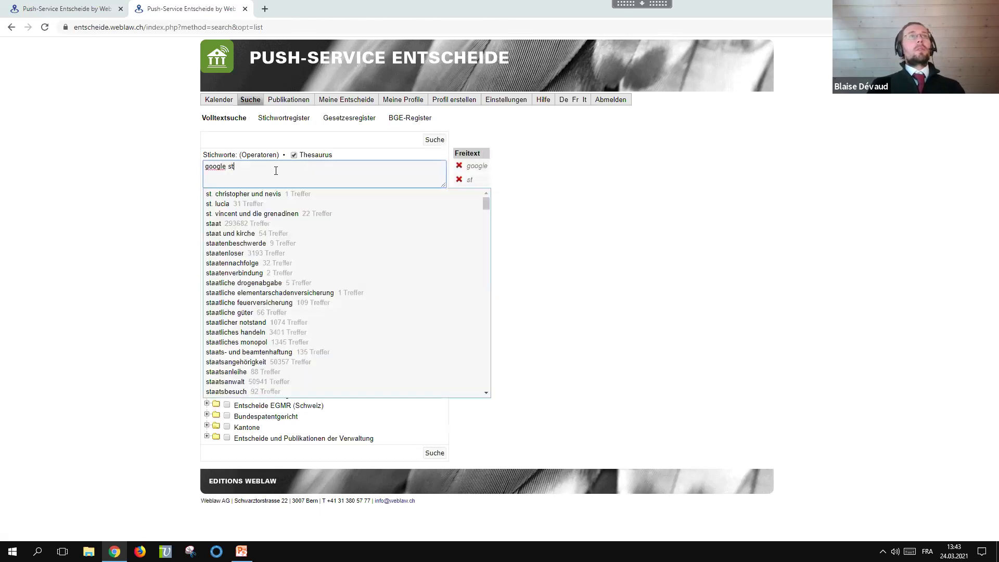
{"action": "type", "text": "reet view"}
{"action": "key", "text": "Return"}
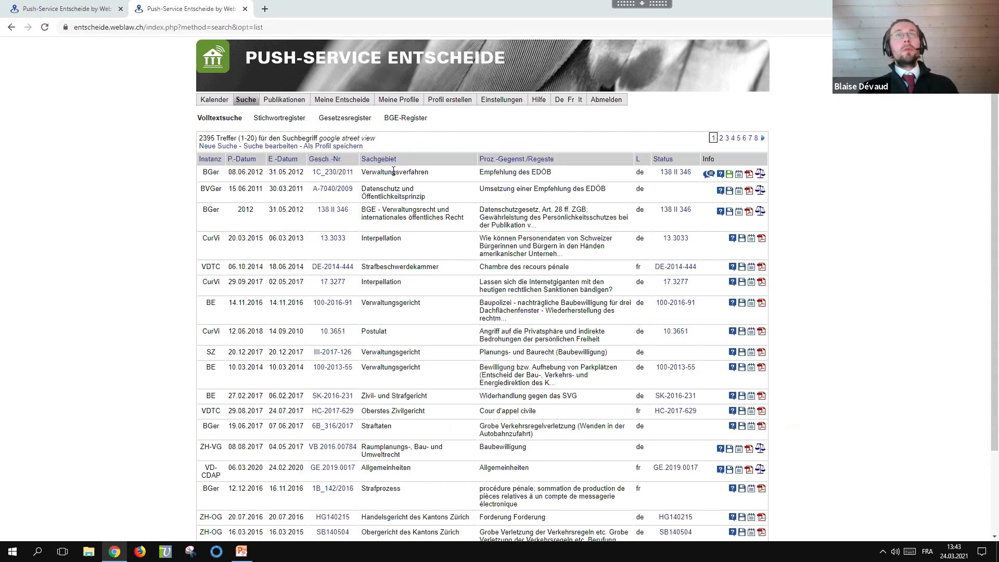
Open the commentaries linked to decision 1C_230/2011 from the result list
{"action": "mouse_move", "coordinate": [762, 176]}
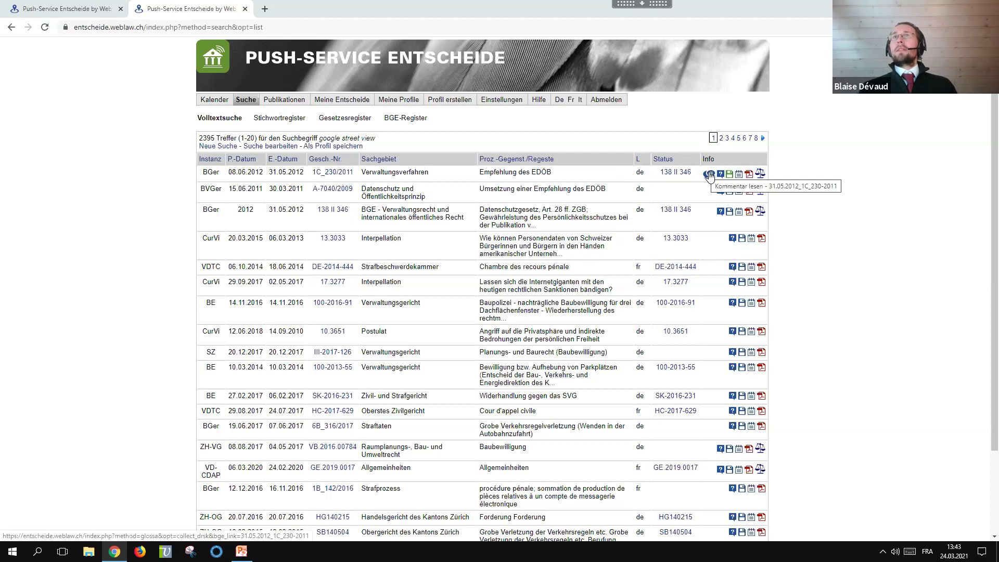
{"action": "left_click", "coordinate": [708, 175]}
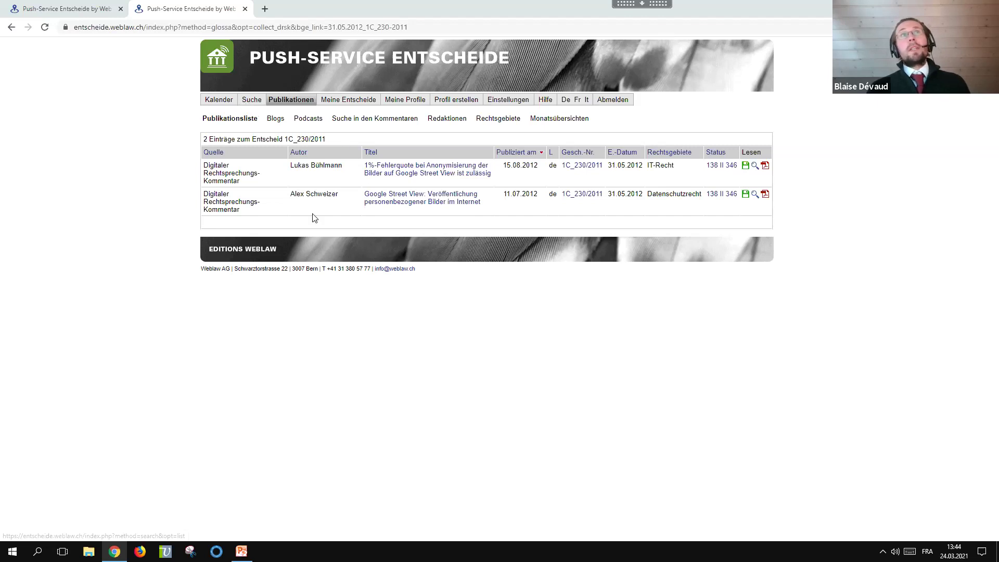
View the saved decisions, saved publications and decisions with notes, including the note attached to 9C_809/2019
{"action": "left_click", "coordinate": [352, 103]}
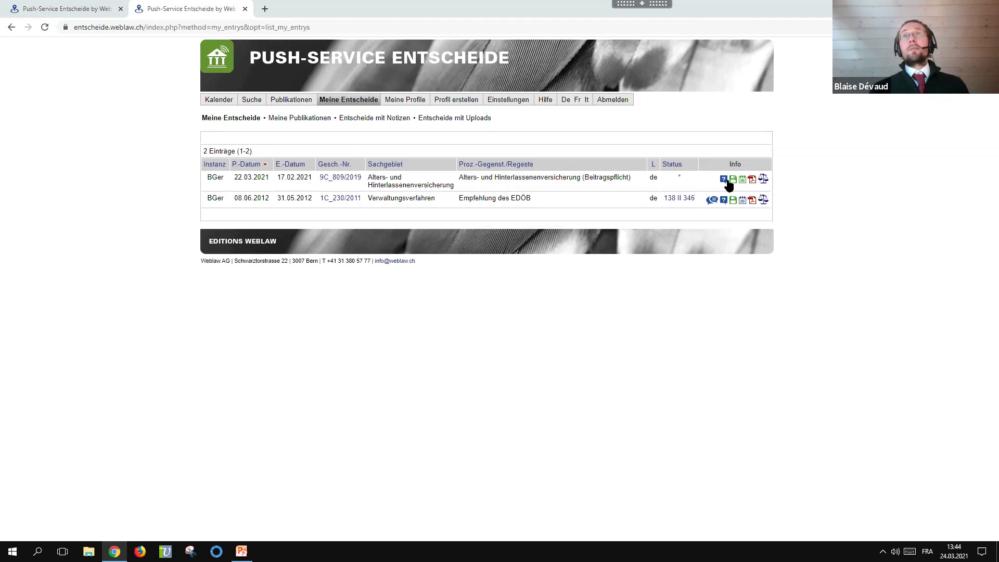
{"action": "left_click", "coordinate": [298, 122]}
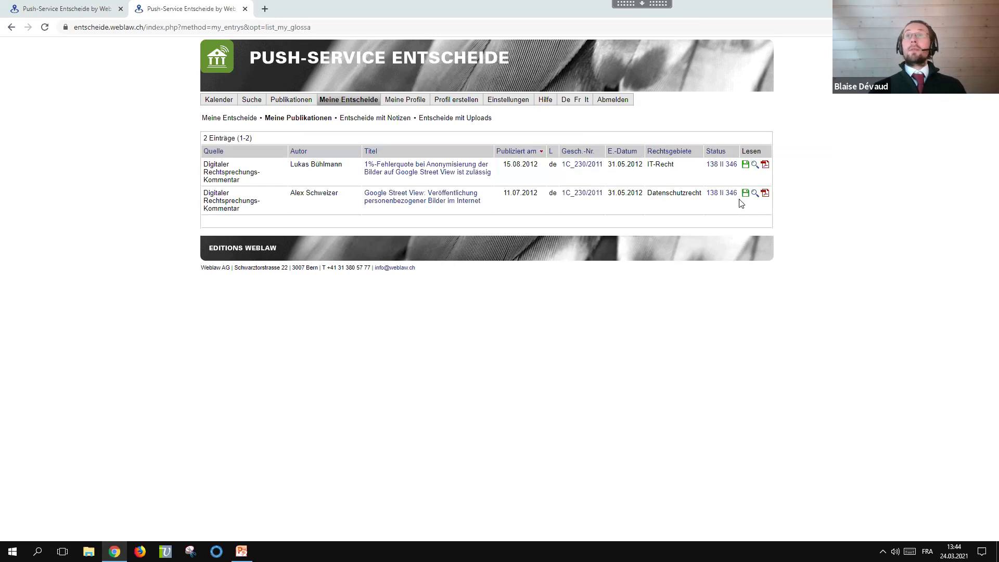
{"action": "left_click", "coordinate": [358, 118]}
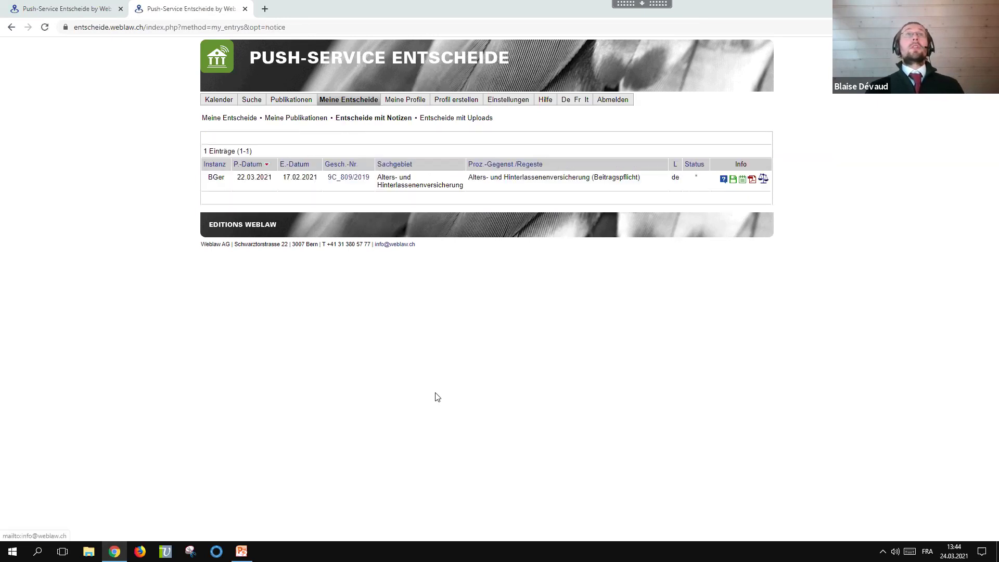
{"action": "left_click", "coordinate": [742, 180]}
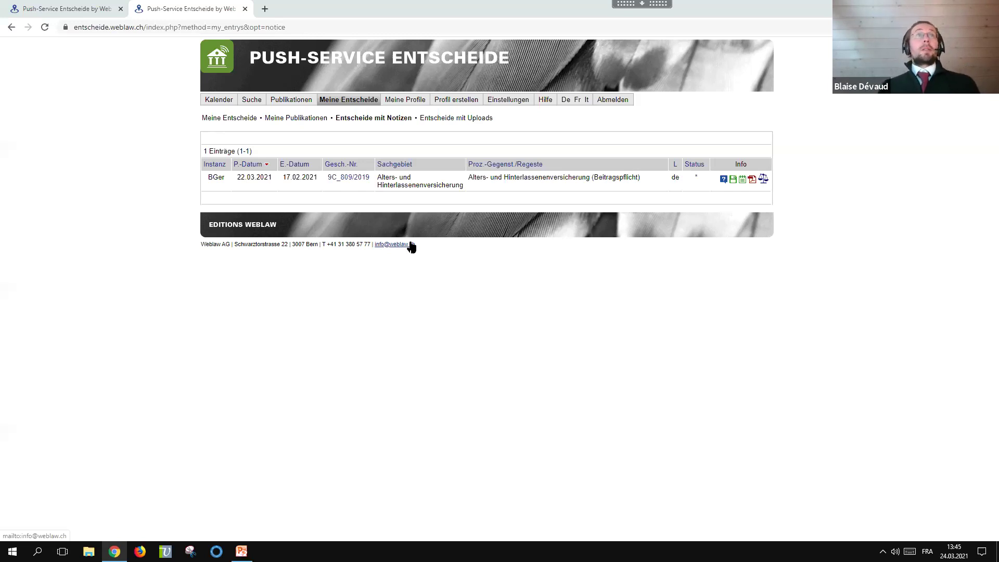
Run a full-text search for "facebook" restricted to the Curia-Vista subject area
{"action": "left_click", "coordinate": [252, 100]}
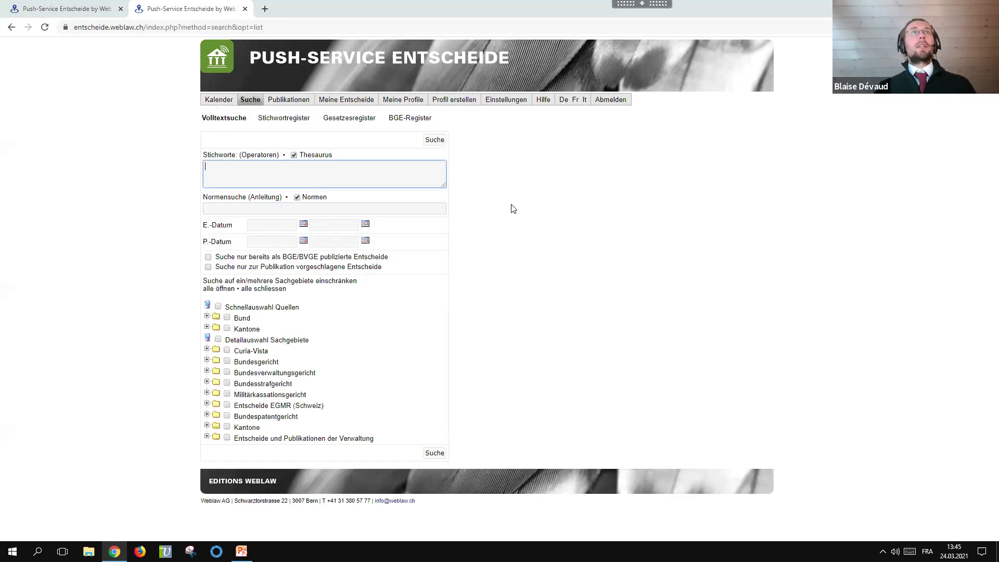
{"action": "type", "text": "facebook"}
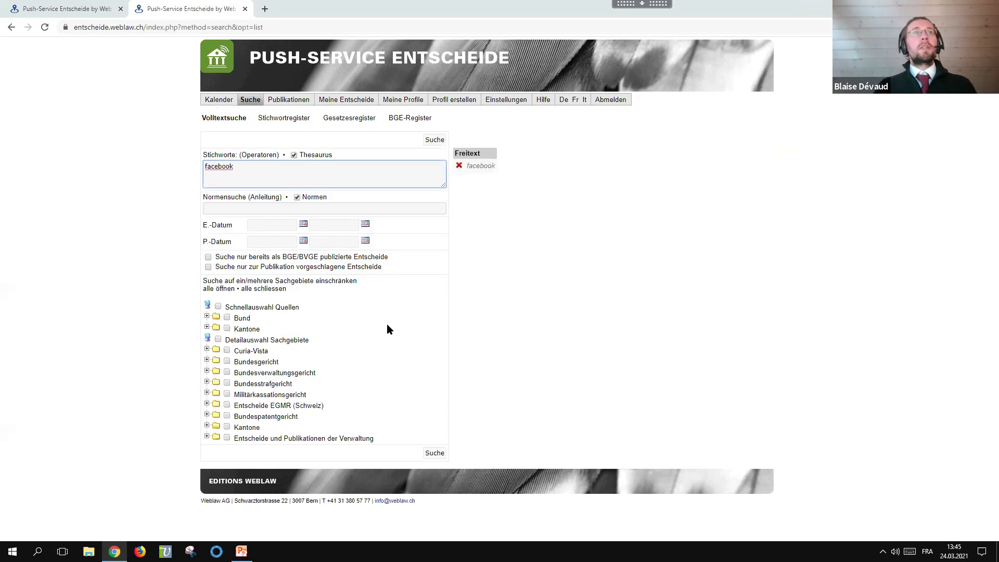
{"action": "left_click", "coordinate": [227, 350]}
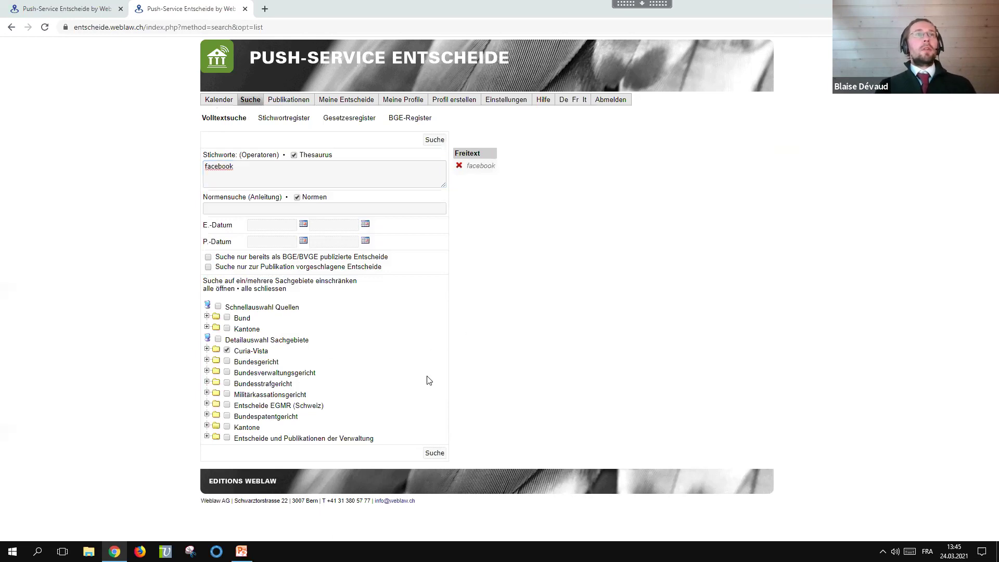
{"action": "left_click", "coordinate": [436, 456]}
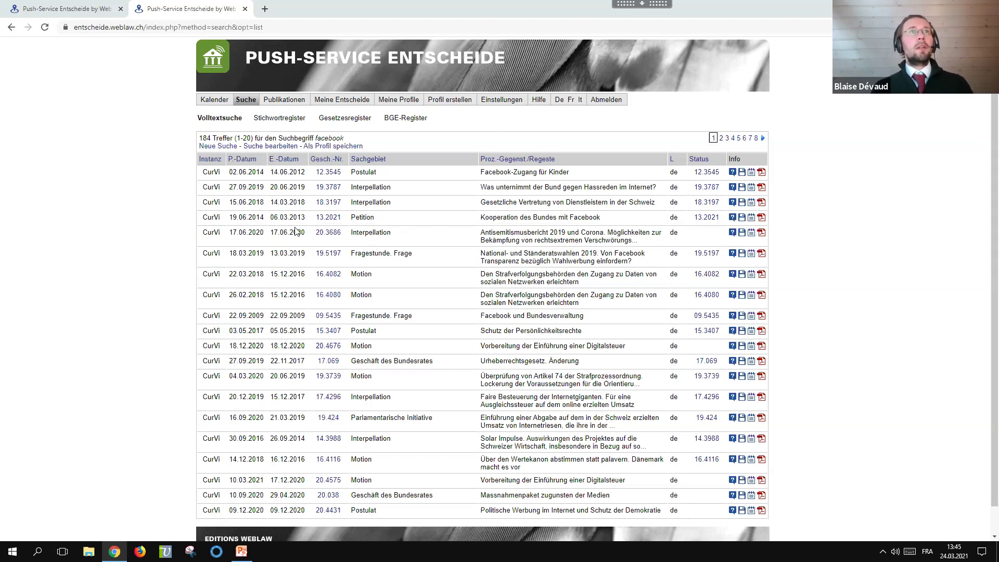
Sort the facebook results by publication date with the newest first and examine the list
{"action": "left_click", "coordinate": [248, 160]}
{"action": "left_click", "coordinate": [249, 160]}
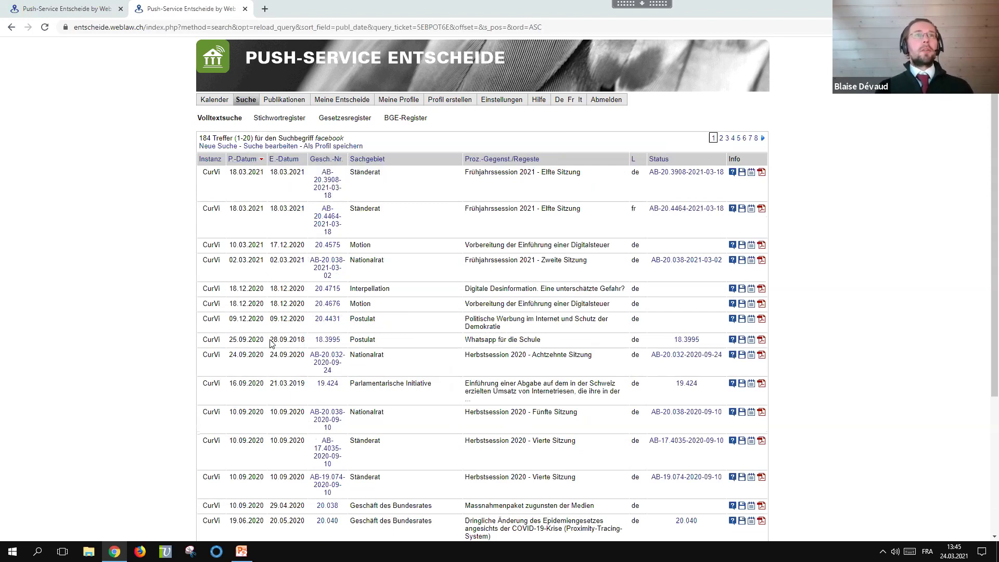
{"action": "scroll", "coordinate": [271, 343], "scroll_direction": "down", "scroll_amount": 4}
{"action": "scroll", "coordinate": [270, 343], "scroll_direction": "up", "scroll_amount": 4}
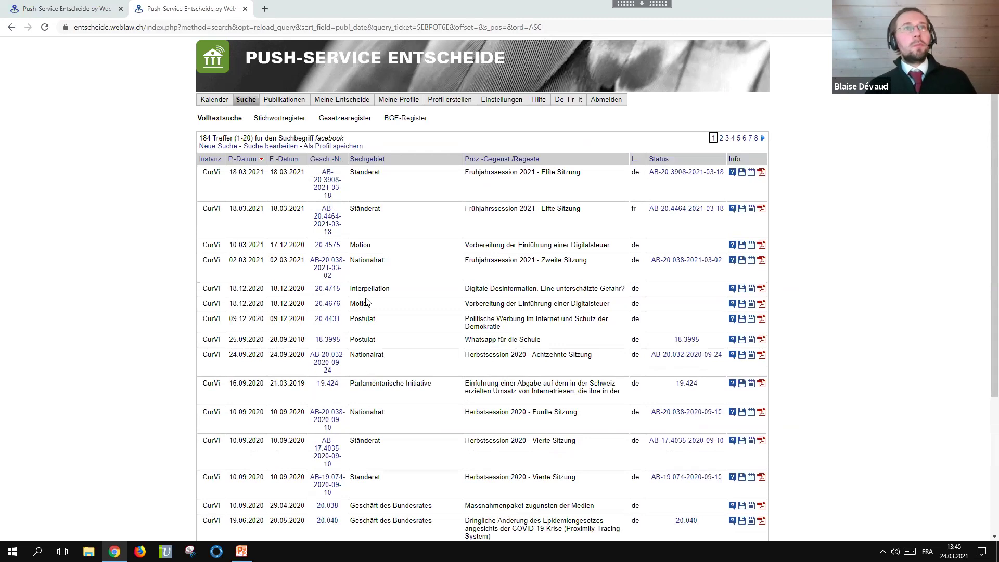
{"action": "scroll", "coordinate": [365, 301], "scroll_direction": "down", "scroll_amount": 4}
{"action": "scroll", "coordinate": [365, 301], "scroll_direction": "up", "scroll_amount": 3}
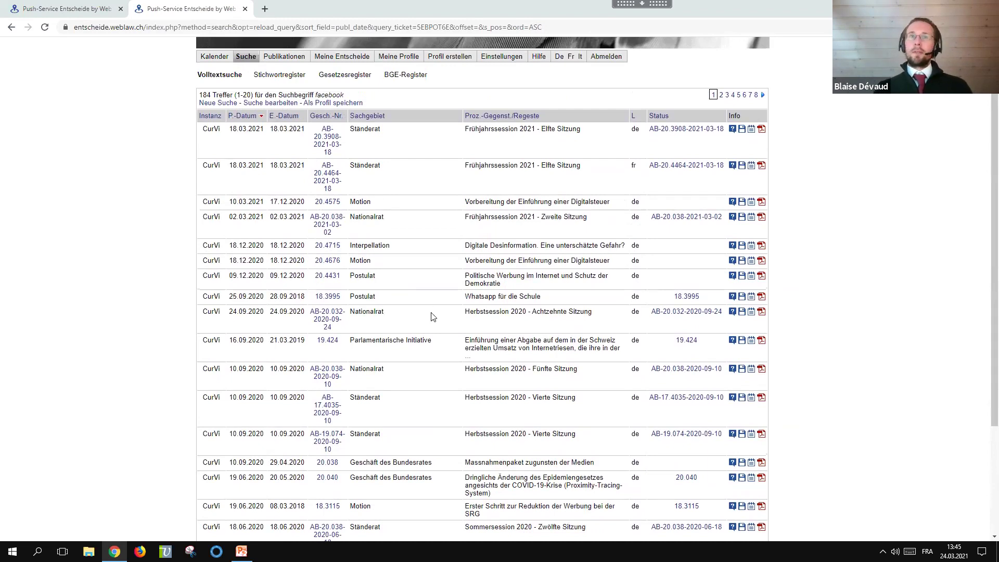
{"action": "scroll", "coordinate": [432, 316], "scroll_direction": "up", "scroll_amount": 1}
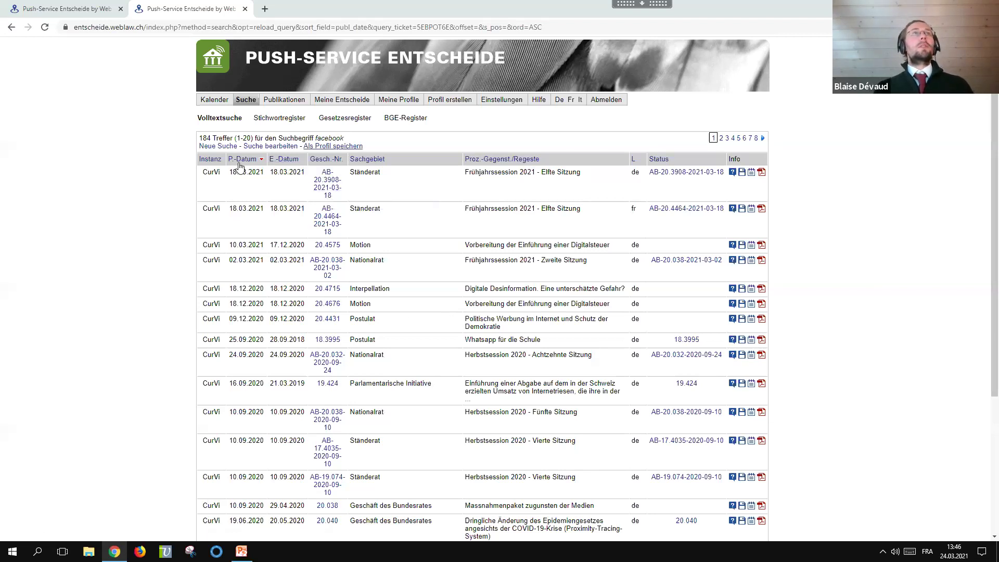
Save the facebook search as a profile named "facebook" with e-mail notification every 7th day, and open the list of saved profiles
{"action": "left_click", "coordinate": [336, 148]}
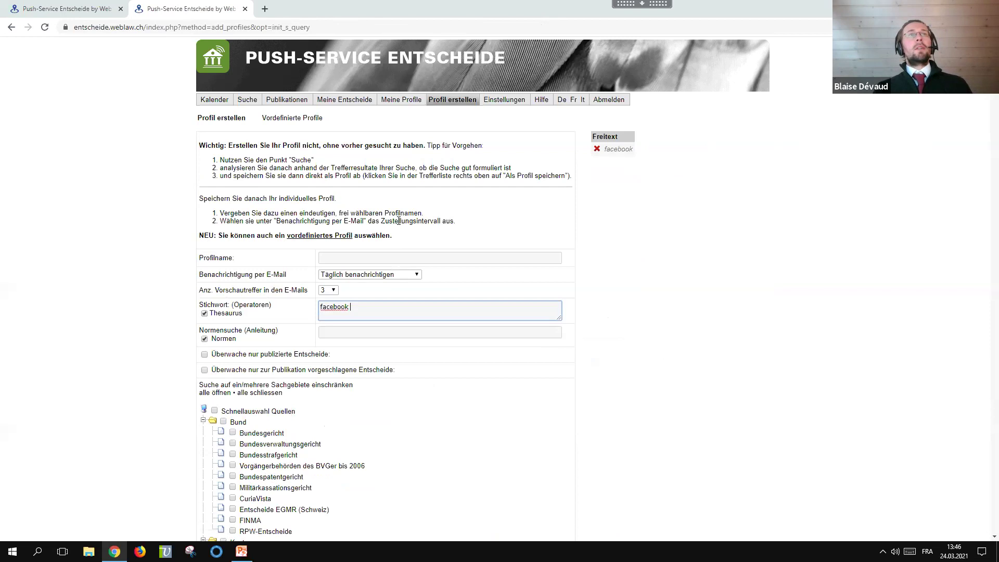
{"action": "left_click", "coordinate": [390, 255]}
{"action": "type", "text": "facebook"}
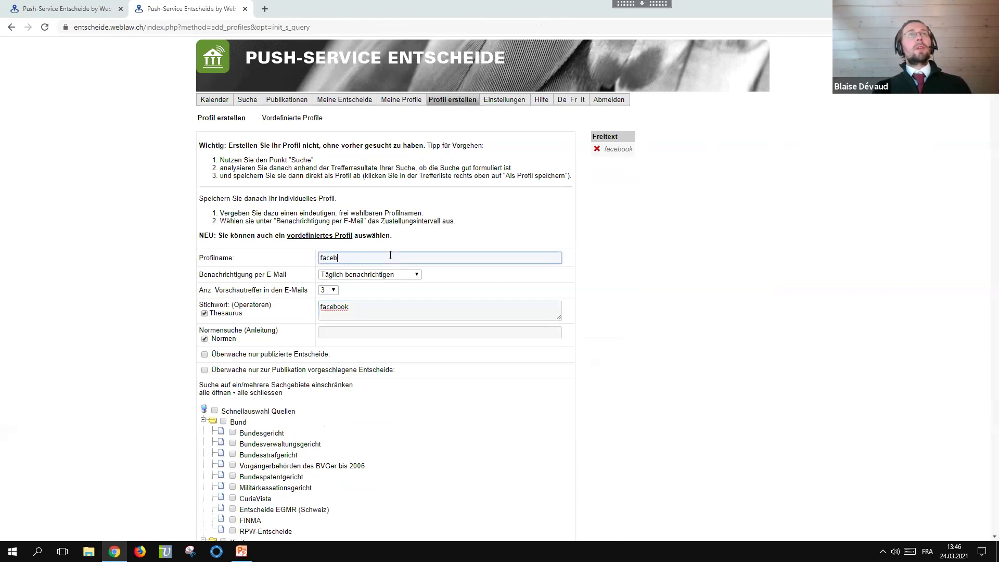
{"action": "left_click", "coordinate": [396, 274]}
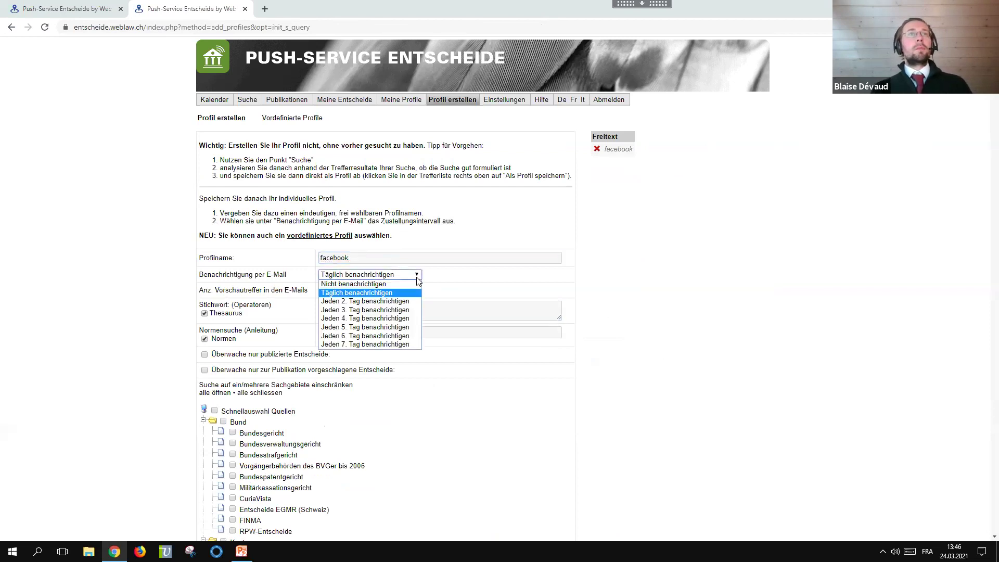
{"action": "left_click", "coordinate": [390, 344]}
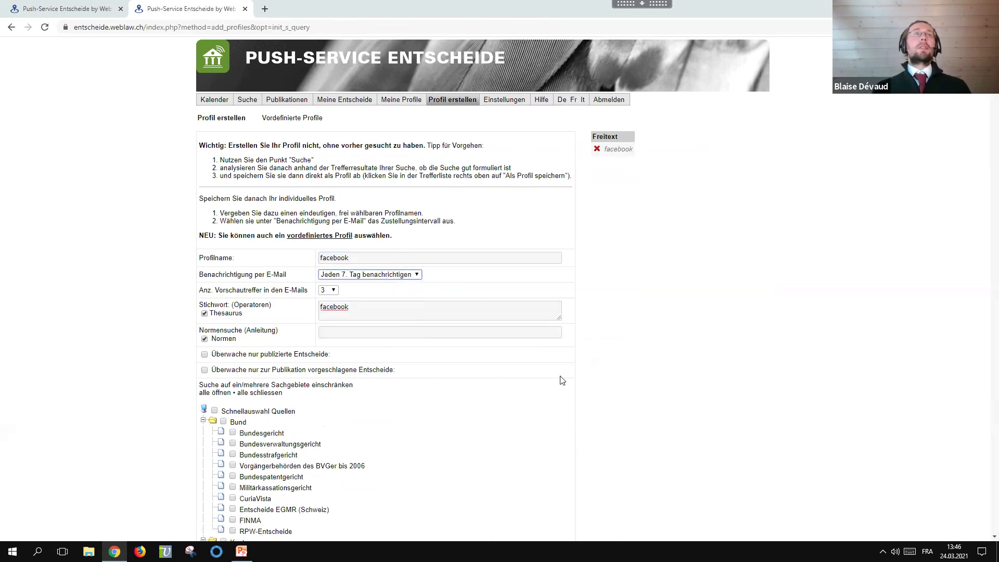
{"action": "scroll", "coordinate": [562, 380], "scroll_direction": "down", "scroll_amount": 1}
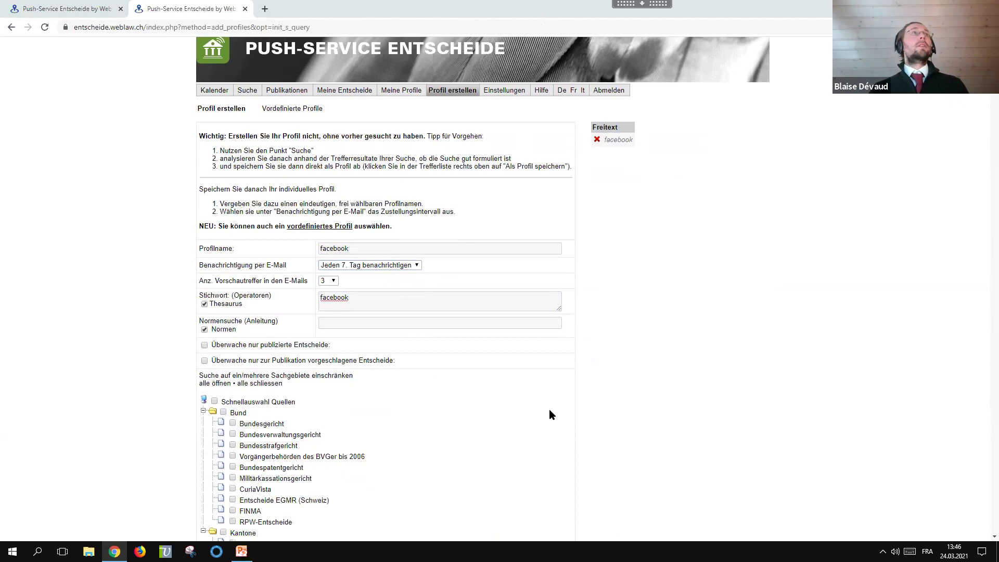
{"action": "scroll", "coordinate": [550, 413], "scroll_direction": "down", "scroll_amount": 20}
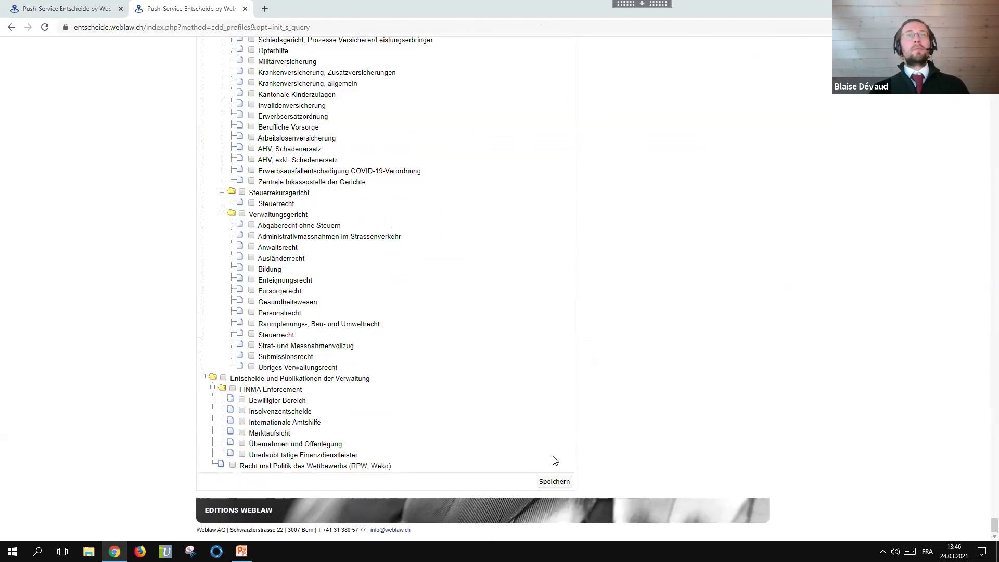
{"action": "left_click", "coordinate": [555, 482]}
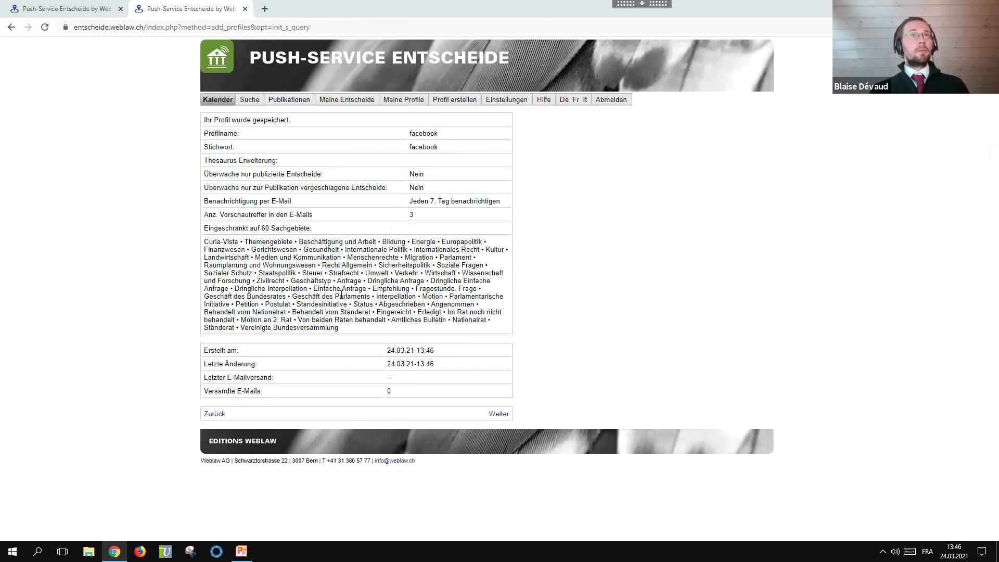
{"action": "left_click", "coordinate": [395, 103]}
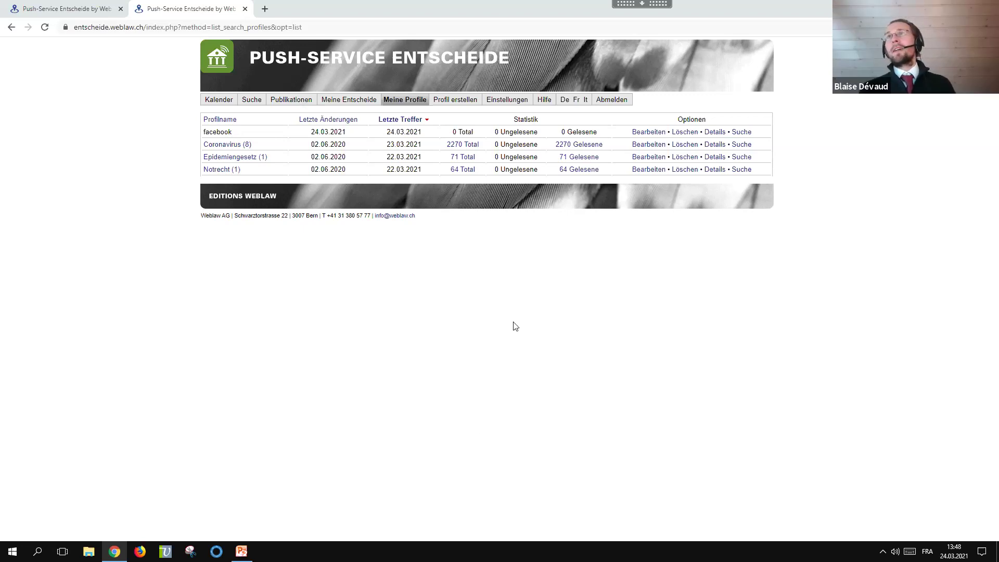
Save decision 8C_163/2021 from the calendar's publication list of 23.03.2021 to the personal decisions
{"action": "left_click", "coordinate": [350, 101]}
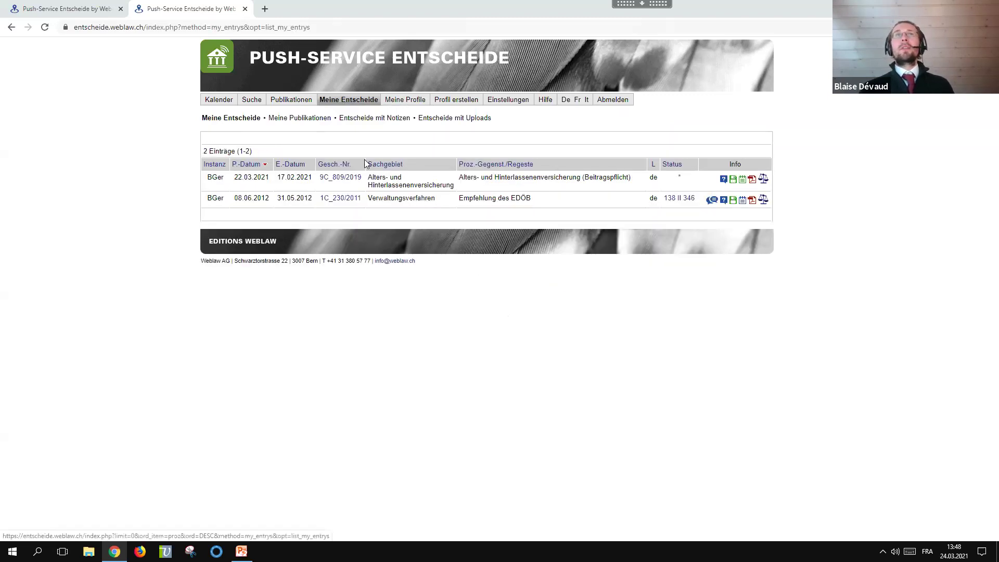
{"action": "left_click", "coordinate": [259, 101]}
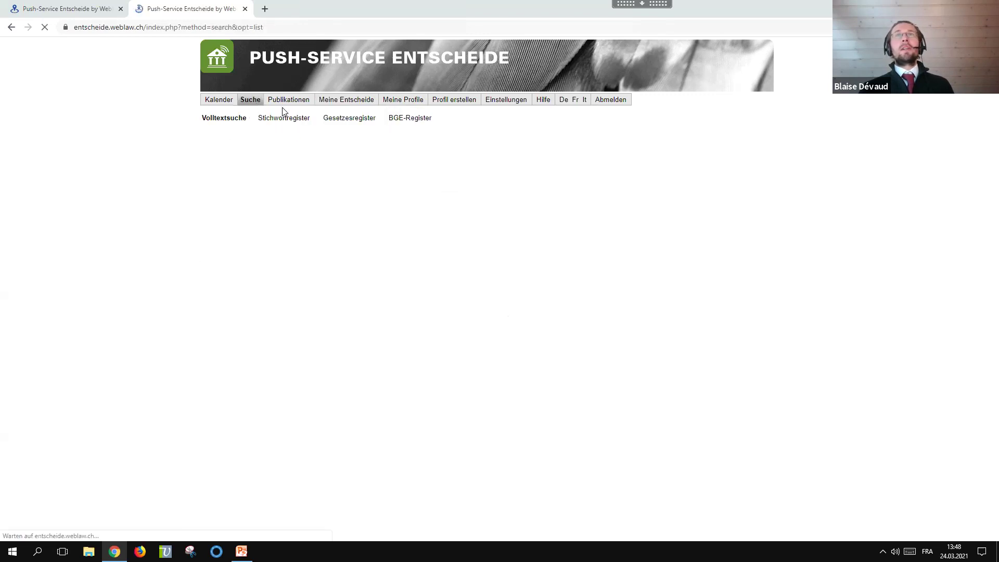
{"action": "left_click", "coordinate": [220, 100]}
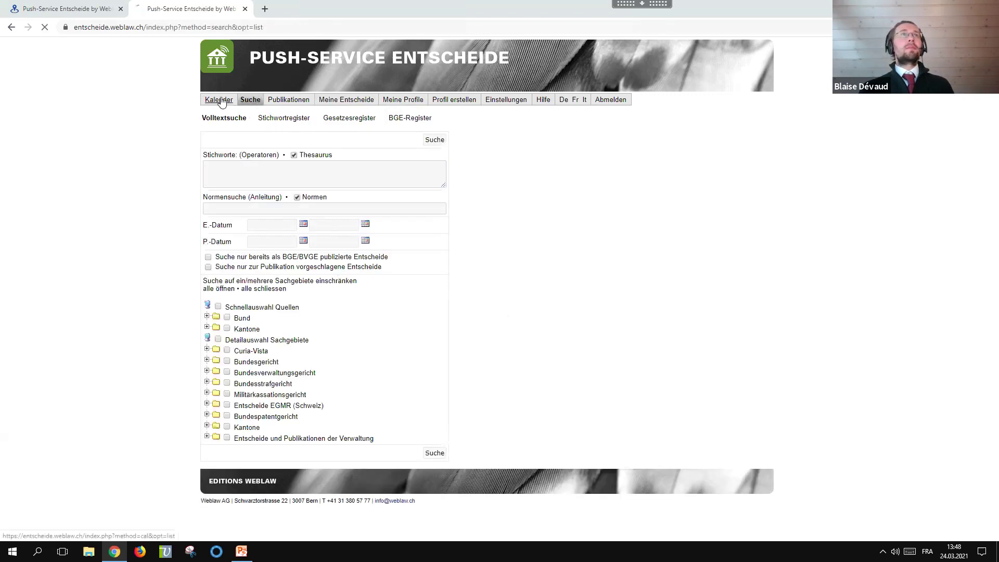
{"action": "left_click", "coordinate": [229, 172]}
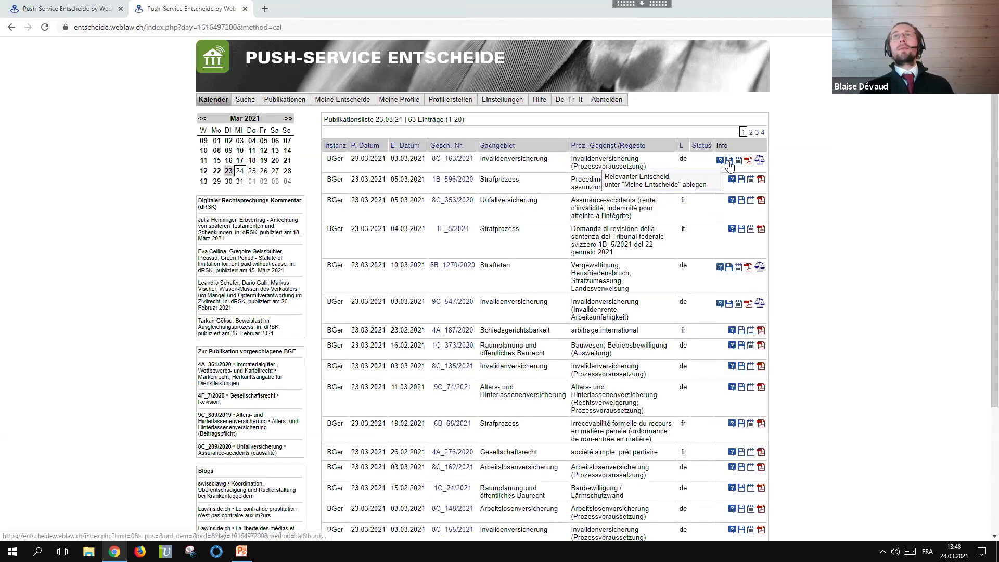
{"action": "left_click", "coordinate": [729, 161]}
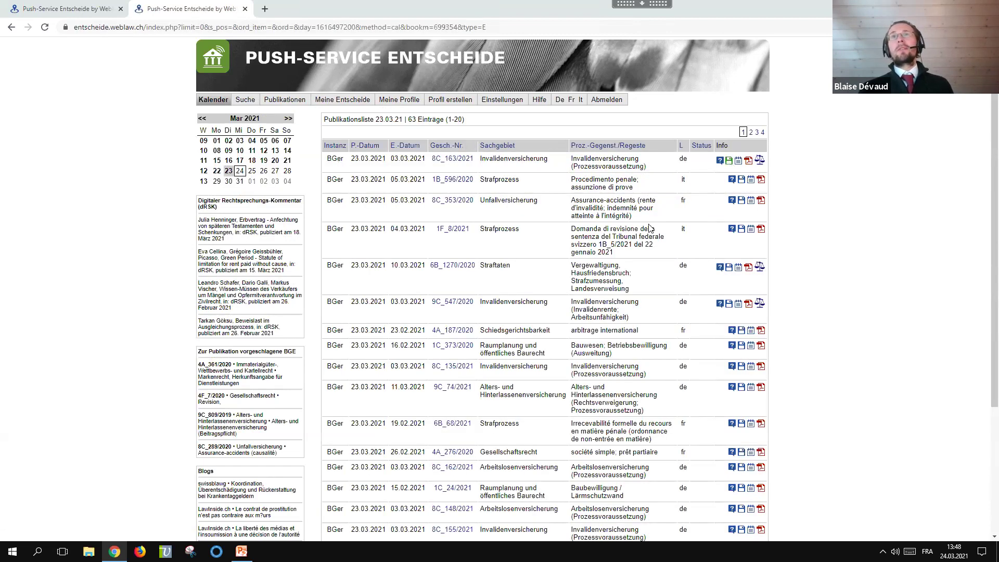
Remove decision 8C_163/2021 from the saved decisions
{"action": "left_click", "coordinate": [315, 100]}
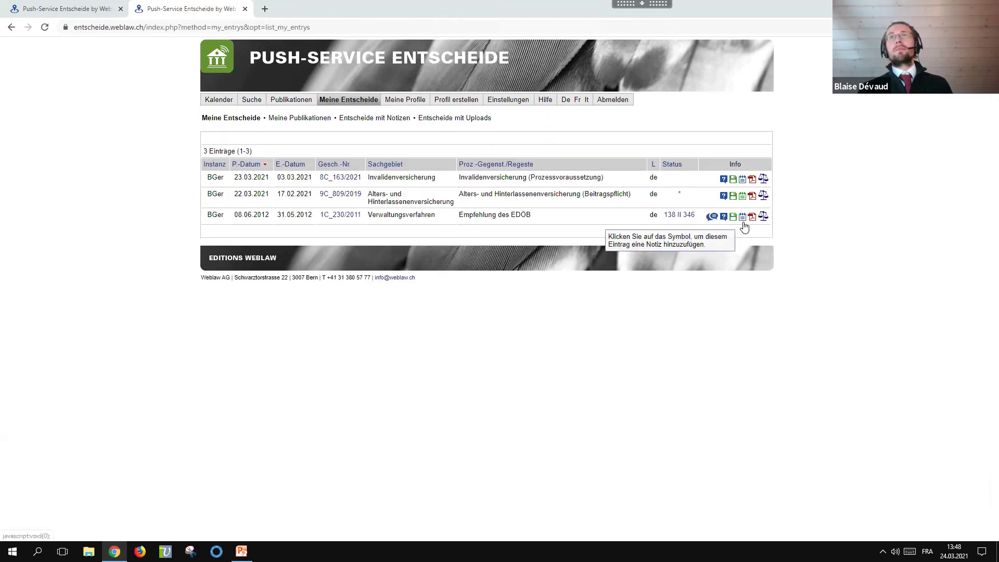
{"action": "left_click", "coordinate": [733, 182]}
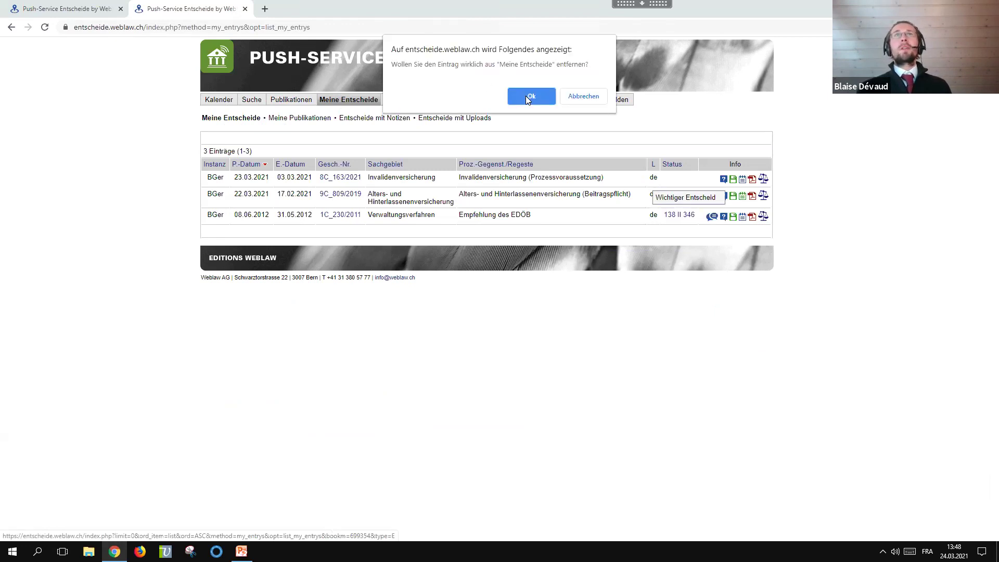
{"action": "left_click", "coordinate": [534, 97]}
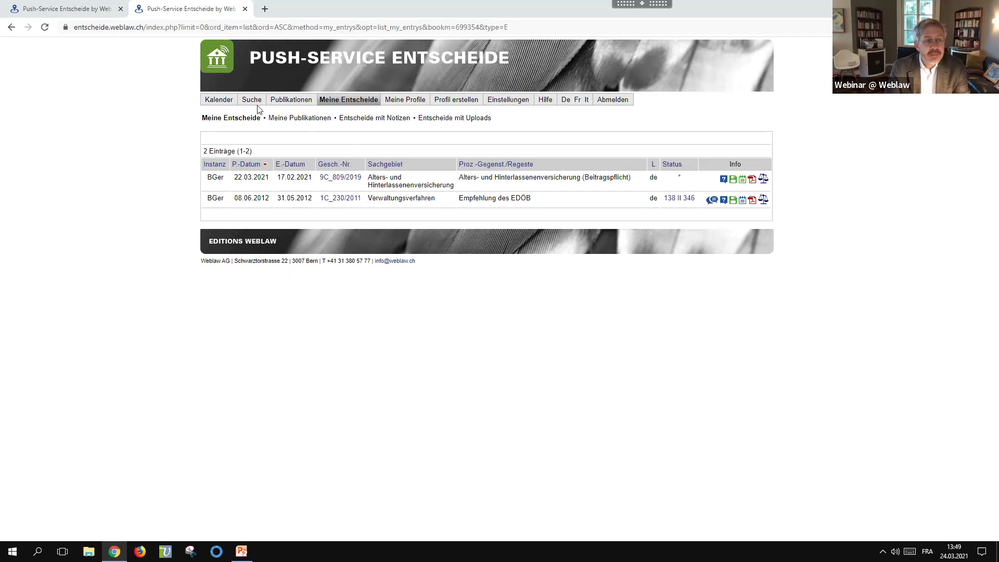
Open the calendar view with the latest publication list
{"action": "left_click", "coordinate": [218, 100]}
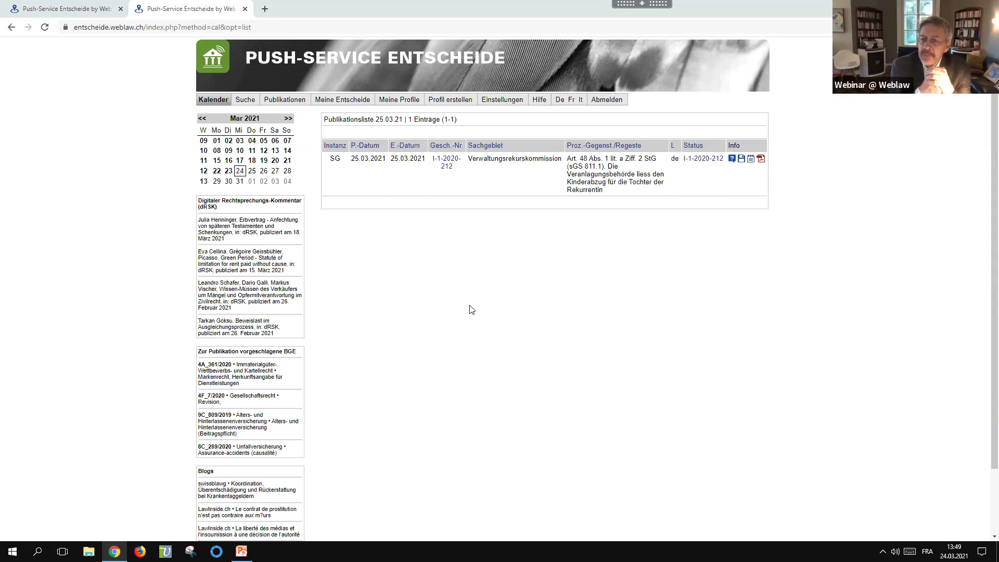
{"action": "key", "text": "alt+Tab"}
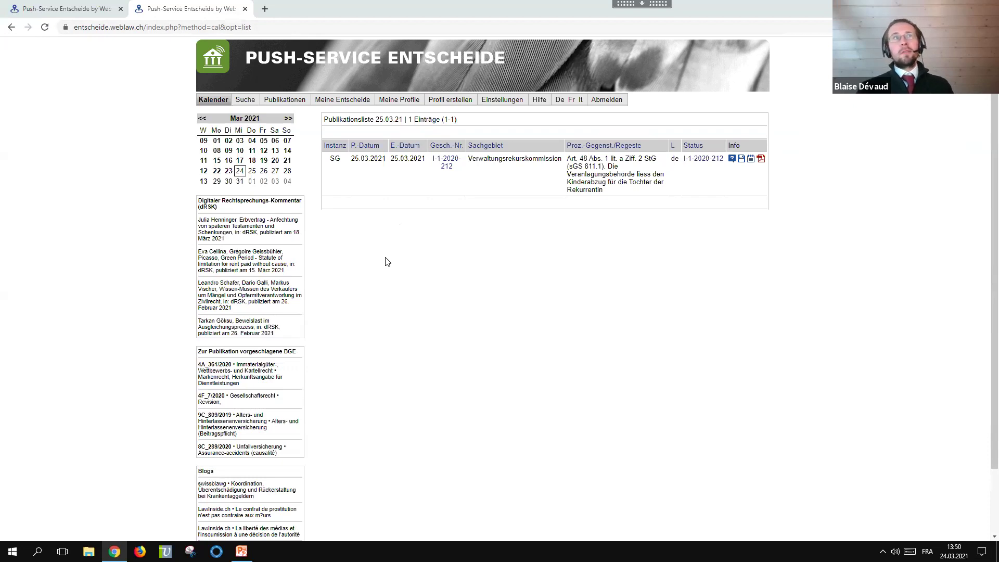
Run a full-text search without keywords or subject restrictions to list the entire collection
{"action": "left_click", "coordinate": [245, 100]}
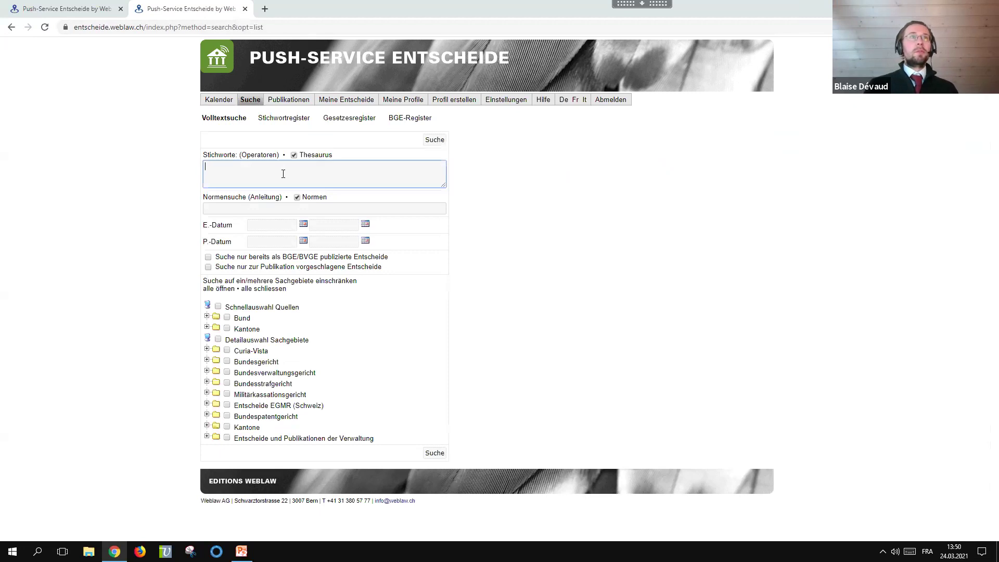
{"action": "left_click", "coordinate": [429, 143]}
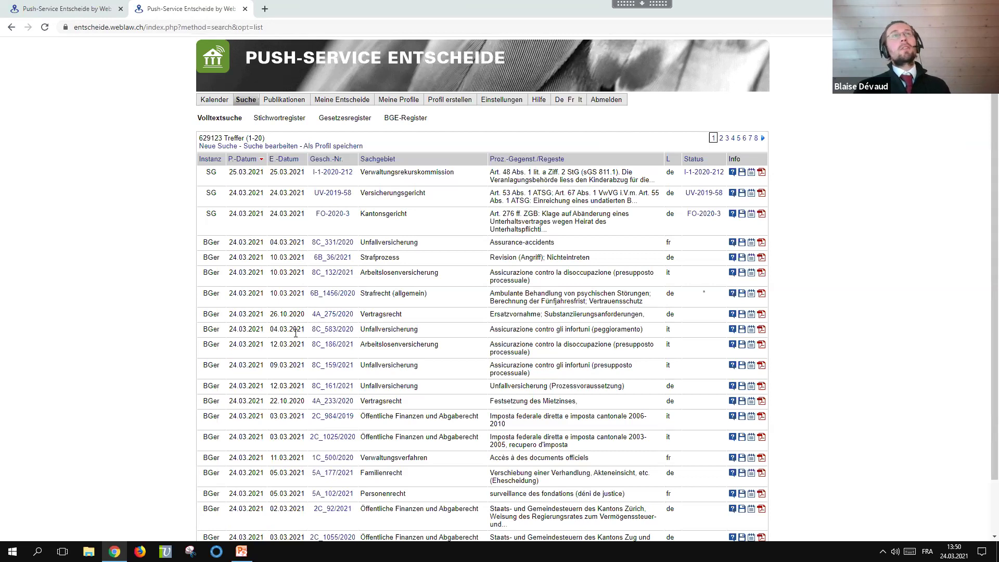
Start a new full-text search form and inspect the subareas under Curia-Vista
{"action": "left_click", "coordinate": [234, 119]}
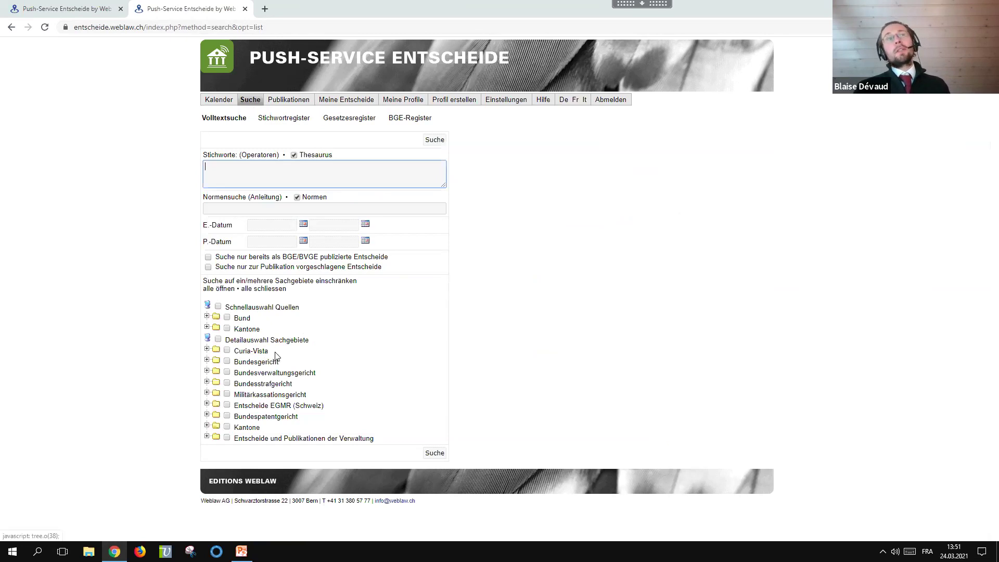
{"action": "left_click", "coordinate": [208, 349]}
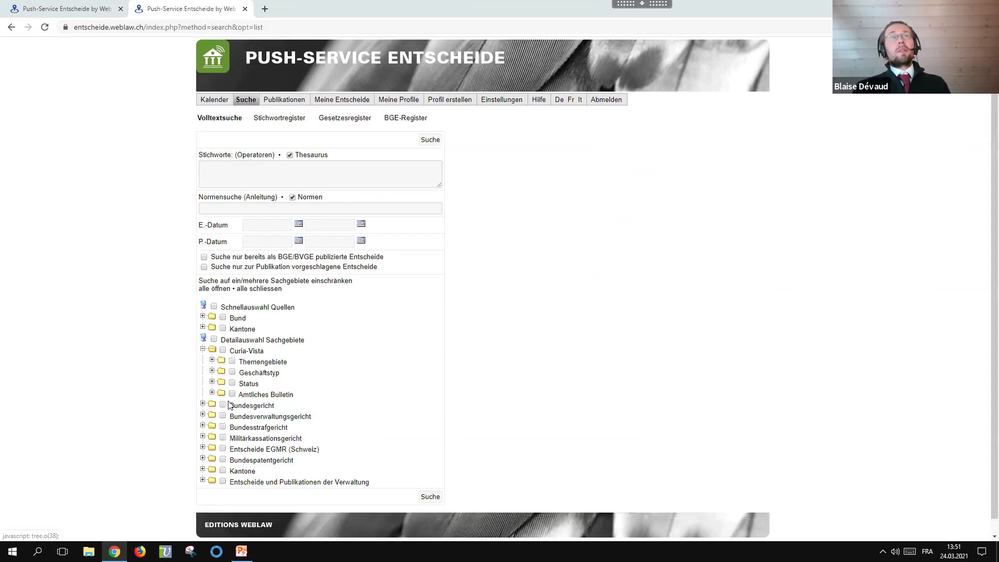
{"action": "left_click", "coordinate": [203, 349]}
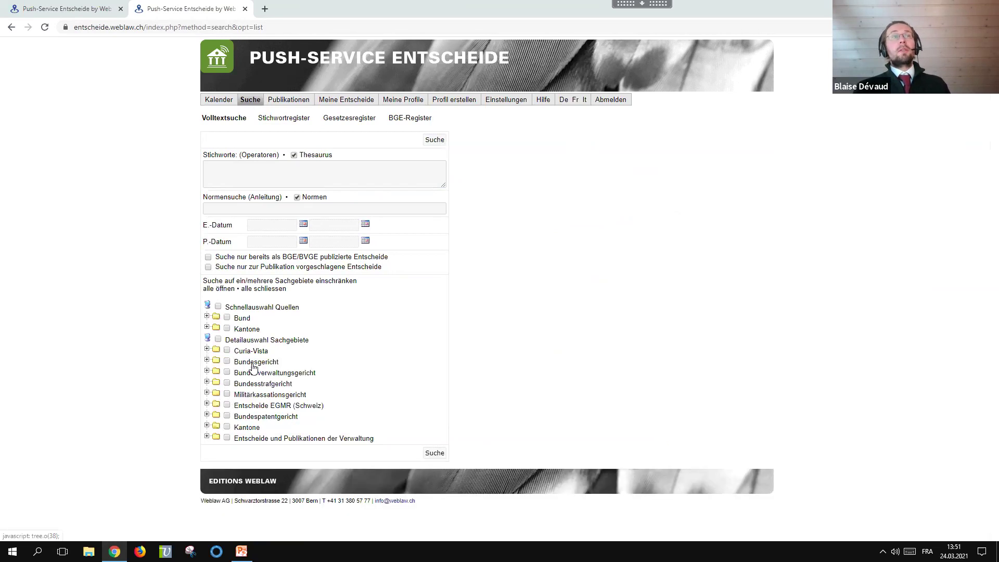